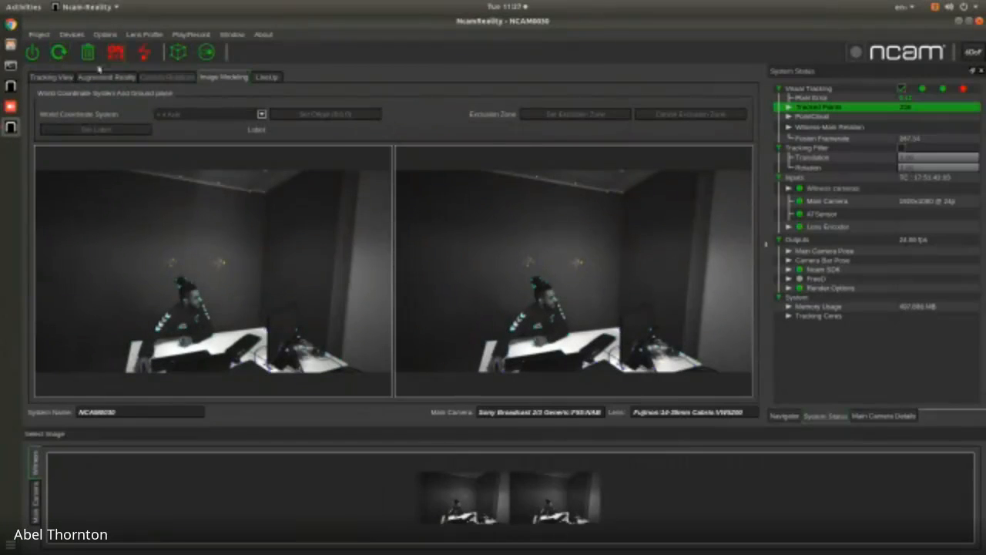
Pick the tracked point beside the wall's cross marker in image modeling as the coordinate point and check the augmented reality view
{"action": "left_click", "coordinate": [69, 79]}
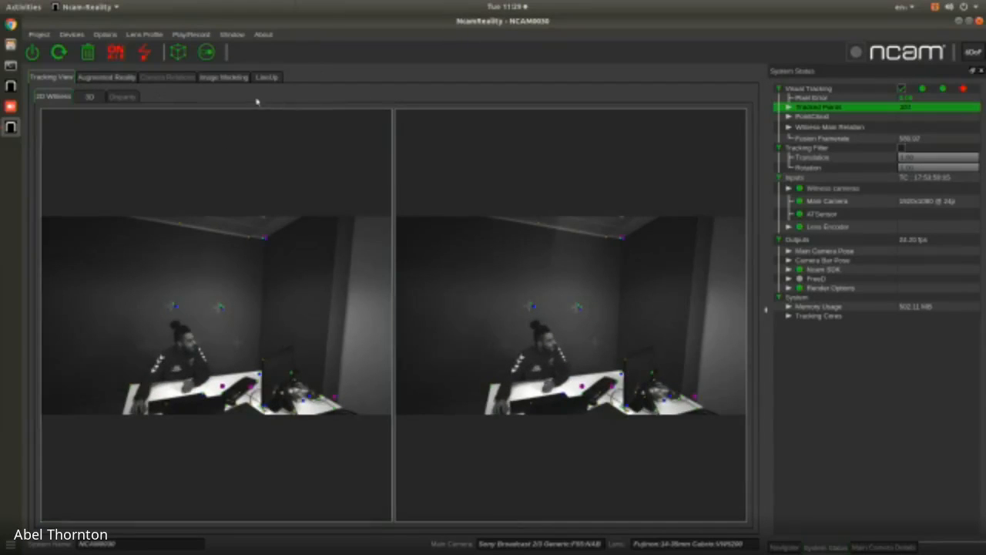
{"action": "left_click", "coordinate": [224, 78]}
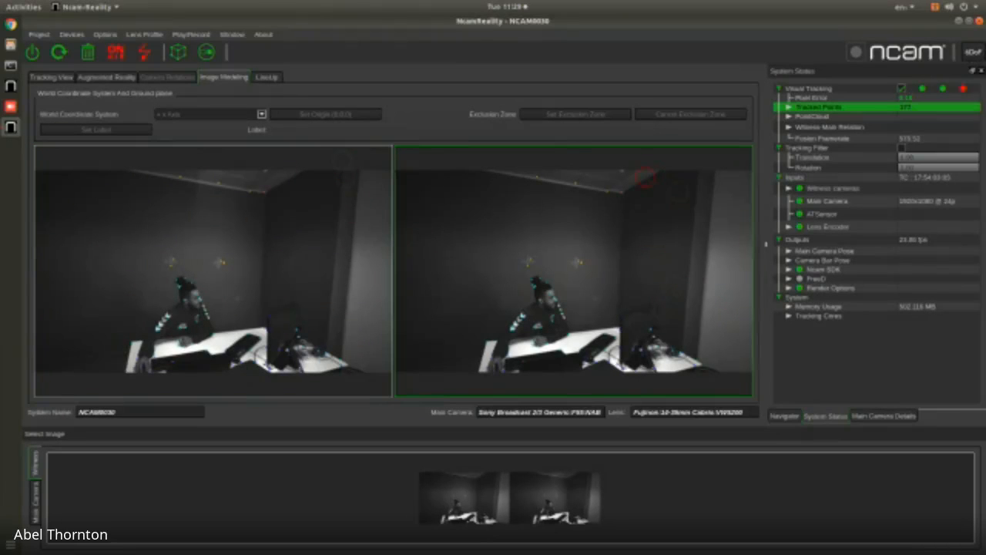
{"action": "left_click", "coordinate": [581, 261]}
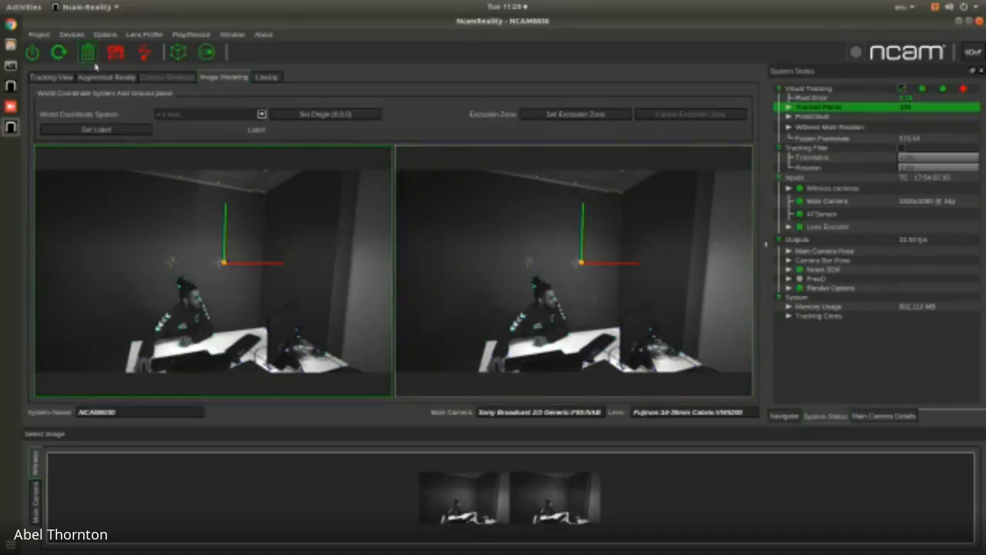
{"action": "left_click", "coordinate": [116, 78]}
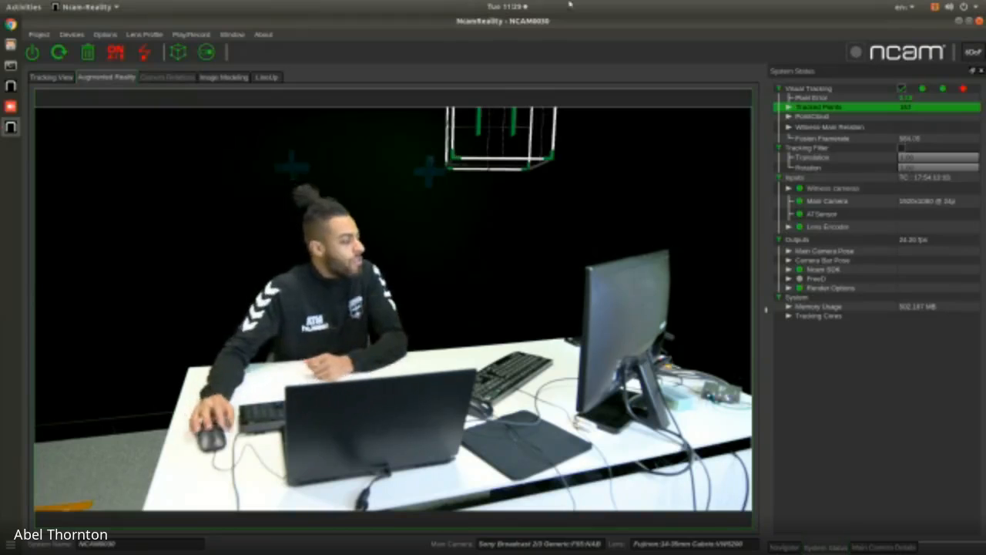
Compare the captured witness images in image modeling with the live 2D witness tracking view
{"action": "left_click", "coordinate": [224, 77]}
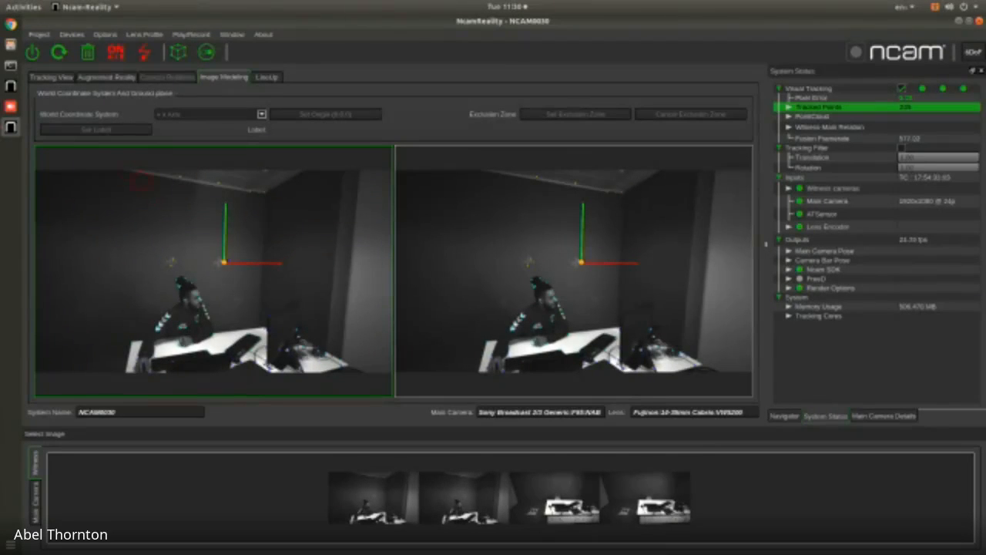
{"action": "left_click", "coordinate": [64, 78]}
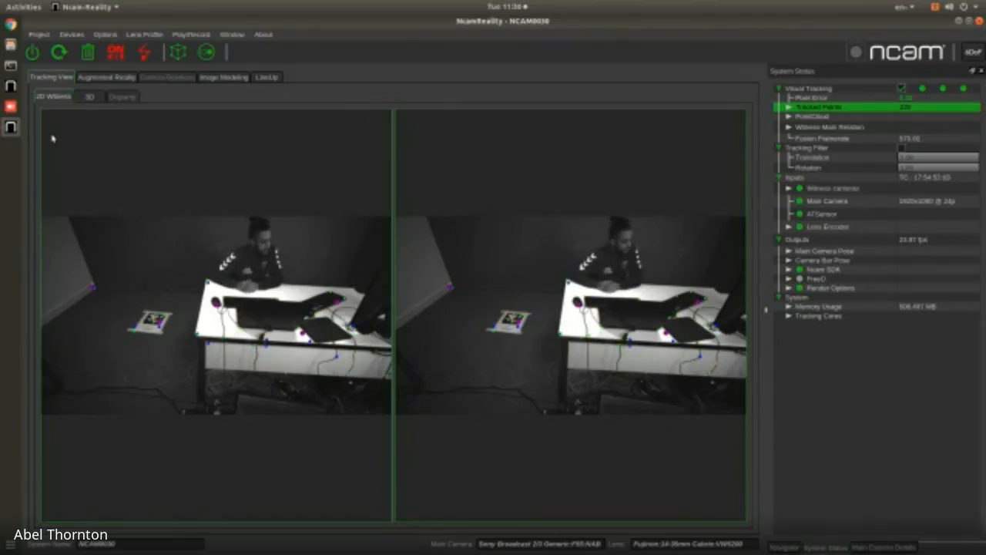
{"action": "left_click", "coordinate": [206, 77]}
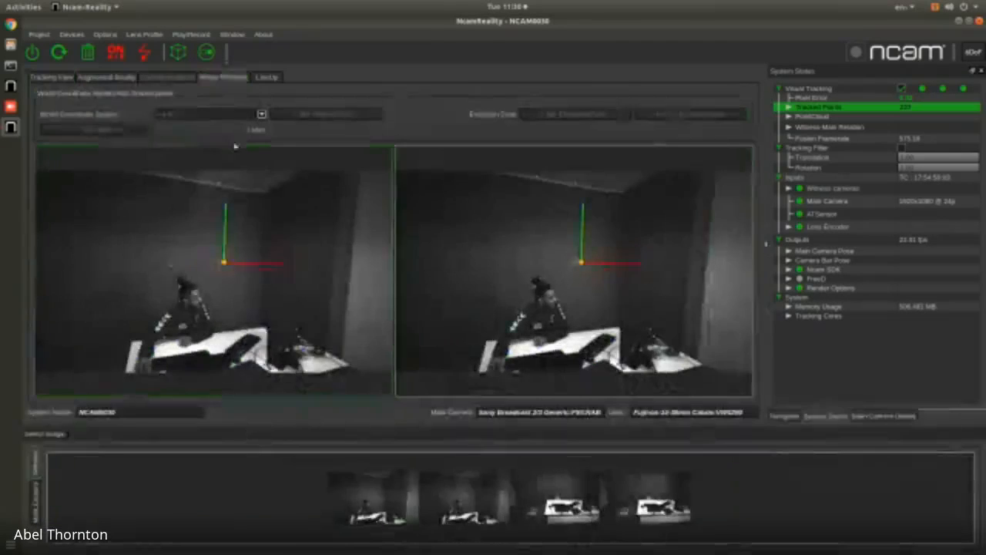
Reset the tracking and load the two new witness images showing the floor marker into the image modeling viewers
{"action": "left_click", "coordinate": [58, 55]}
{"action": "key", "text": "Return"}
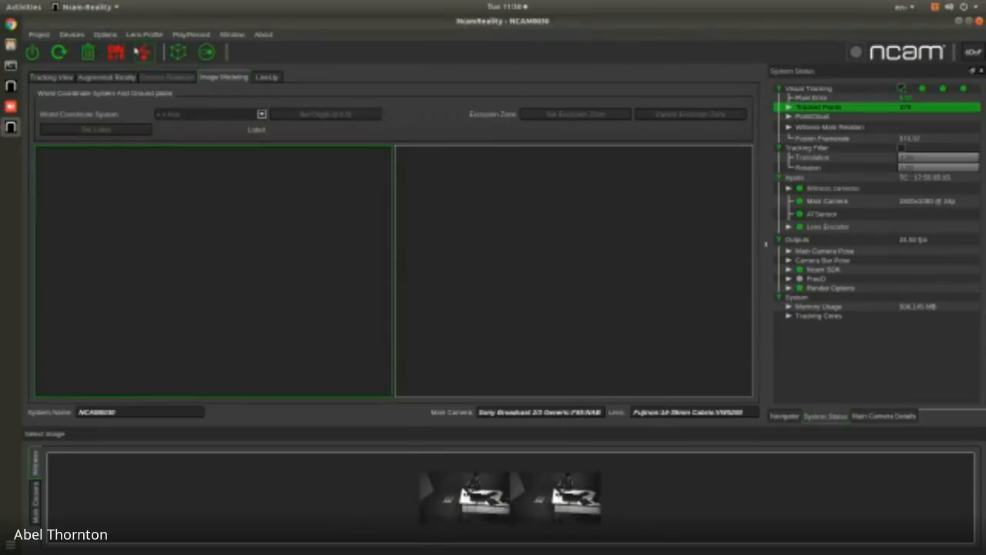
{"action": "left_click_drag", "start_coordinate": [454, 481], "coordinate": [216, 254]}
{"action": "left_click_drag", "start_coordinate": [574, 501], "coordinate": [481, 207]}
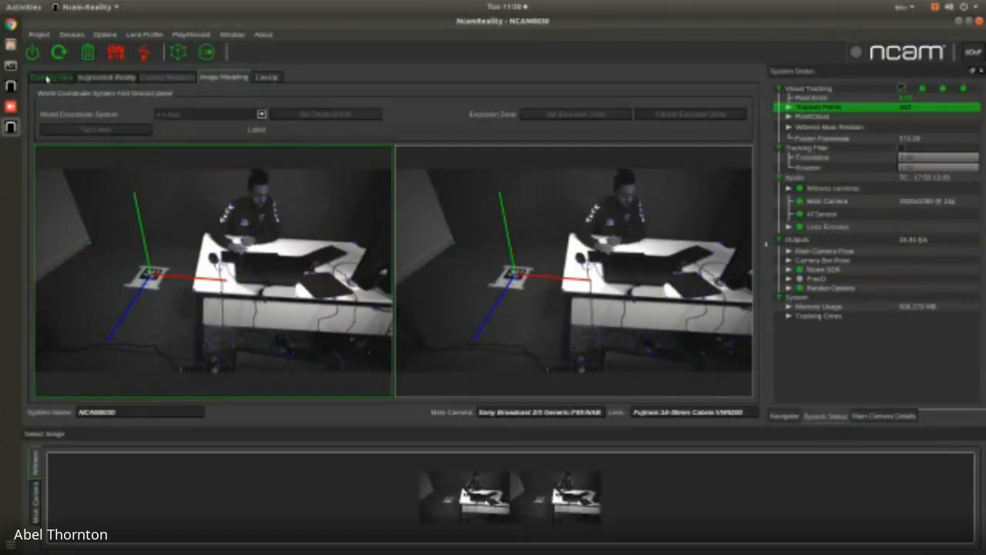
Check the 2D witness tracking, then deactivate the color keyer for the augmented reality view
{"action": "left_click", "coordinate": [52, 78]}
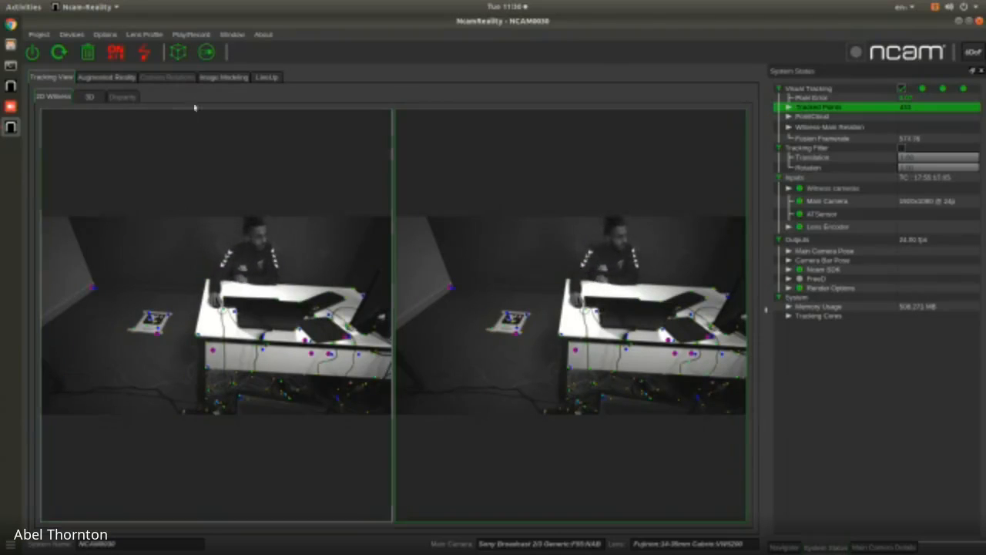
{"action": "left_click", "coordinate": [107, 77]}
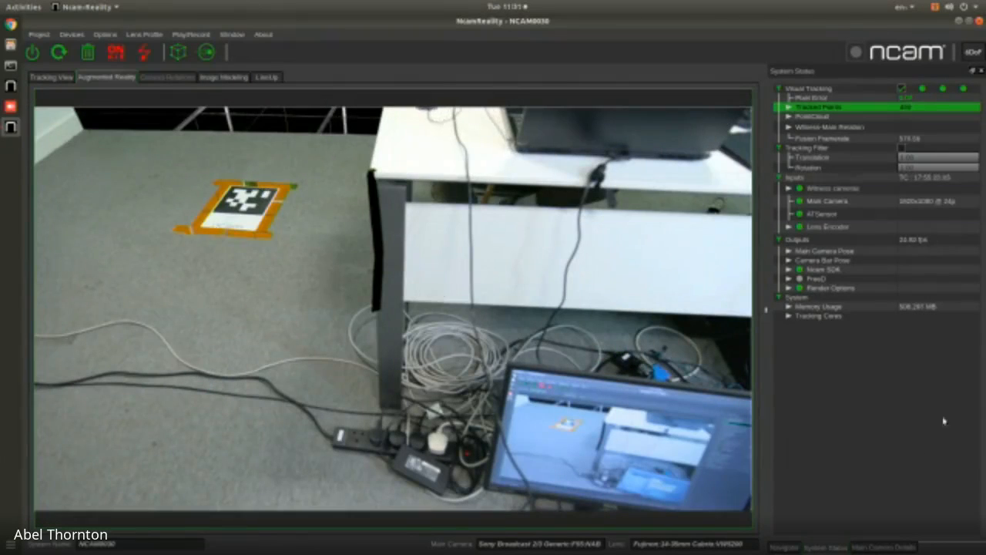
{"action": "left_click", "coordinate": [785, 547]}
{"action": "left_click", "coordinate": [869, 121]}
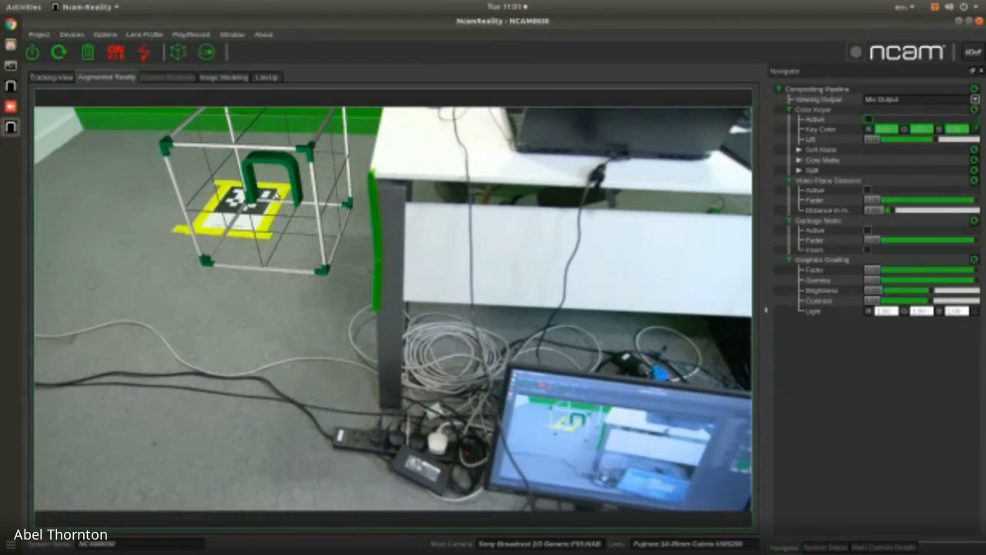
Review the 2D witness tracking, system status, and main camera and lens details, and return to the augmented reality view
{"action": "left_click", "coordinate": [54, 77]}
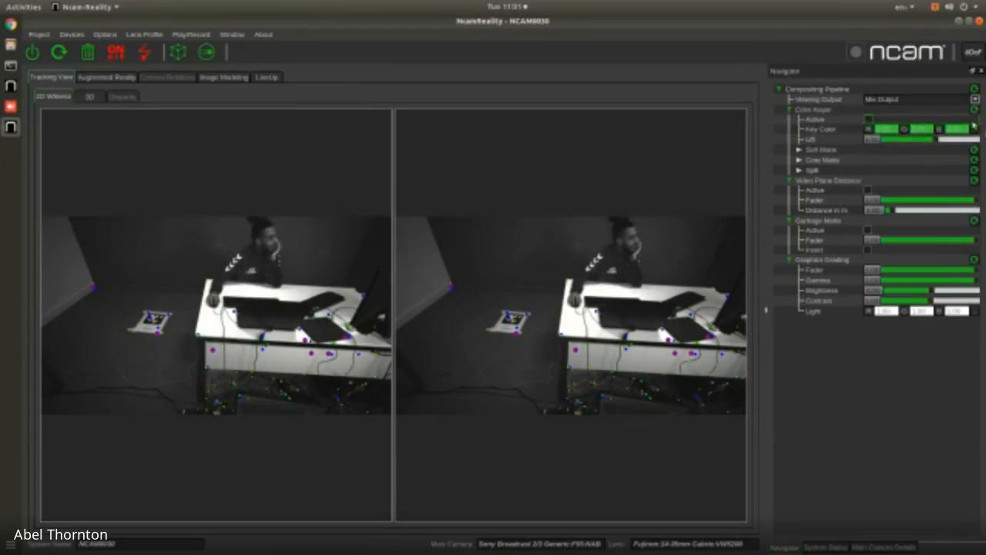
{"action": "left_click", "coordinate": [836, 547]}
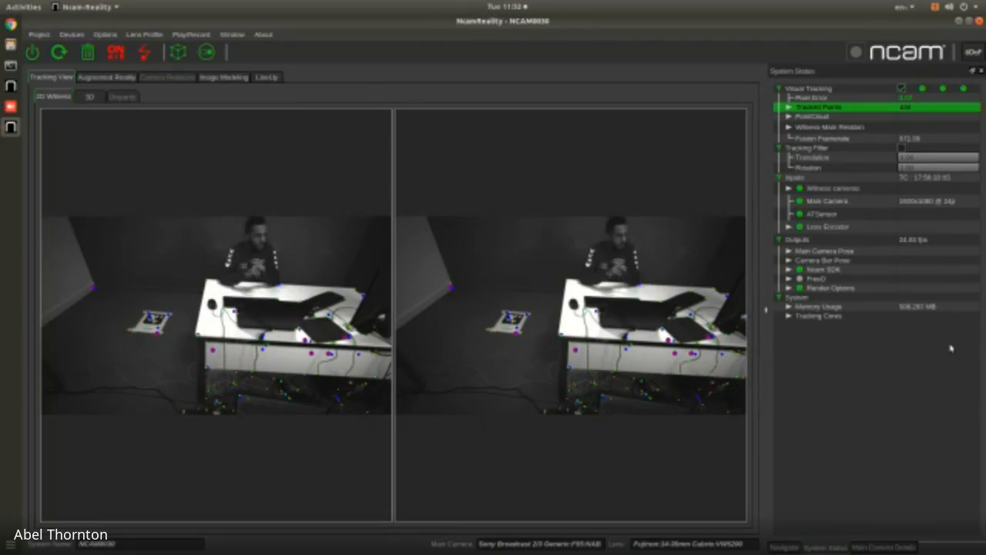
{"action": "left_click", "coordinate": [898, 547]}
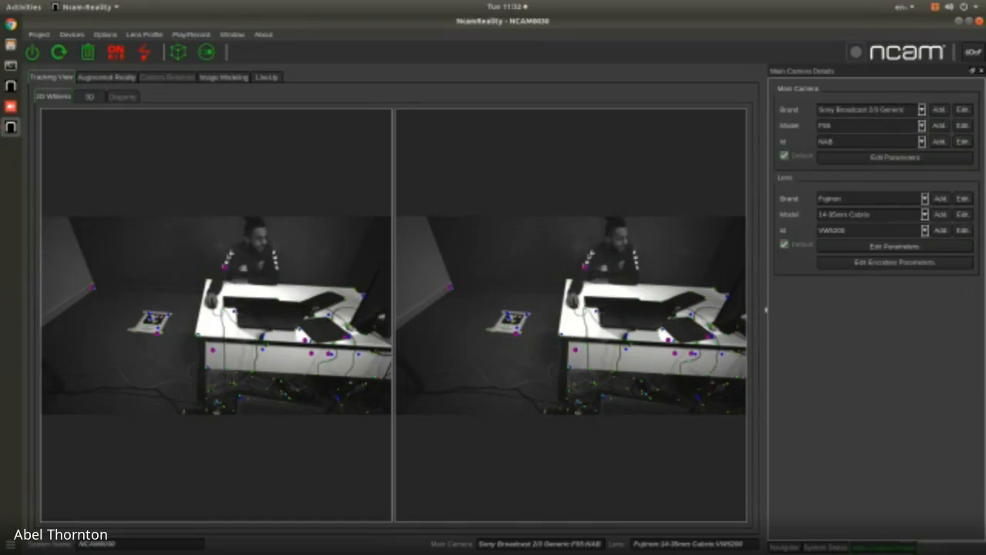
{"action": "left_click", "coordinate": [830, 546]}
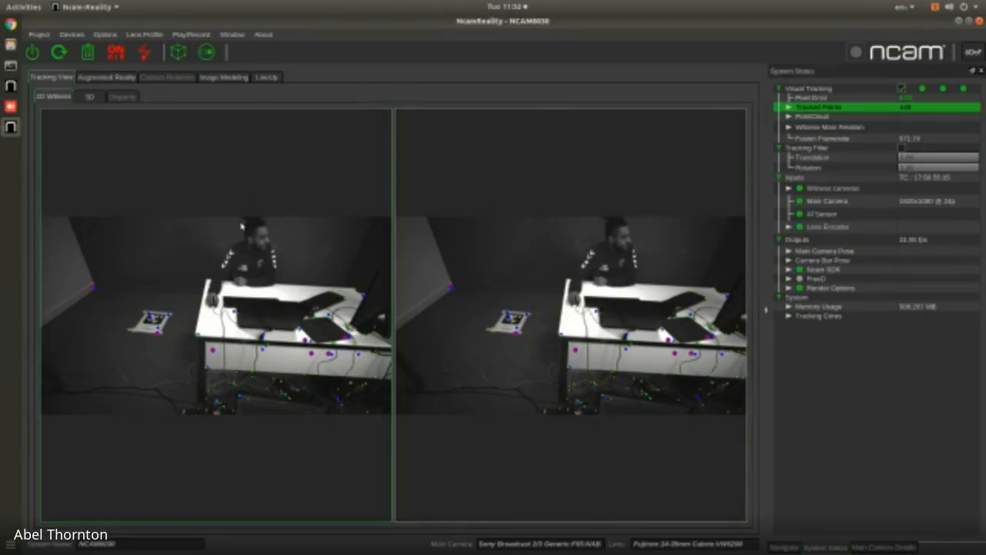
{"action": "left_click", "coordinate": [108, 78]}
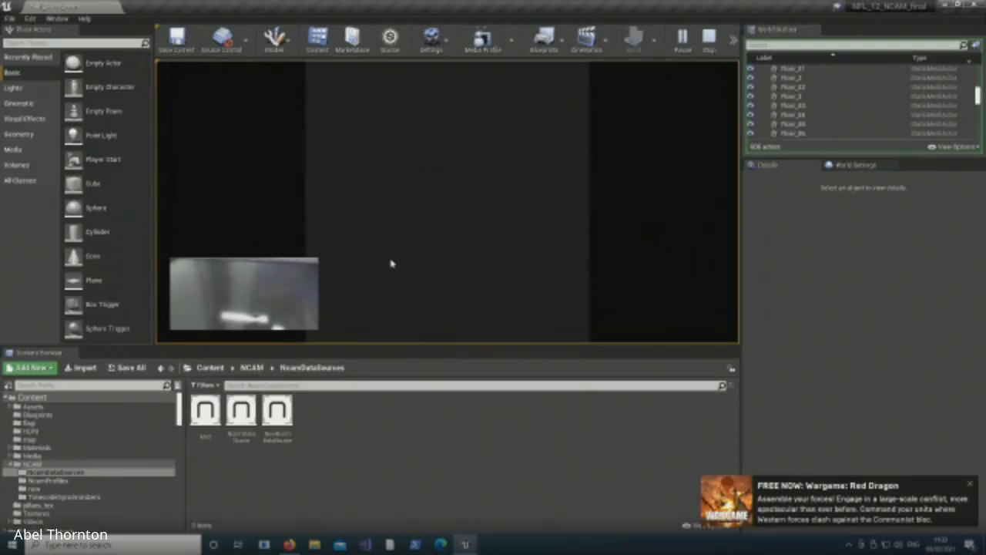
Switch to Unreal Editor, stop the running play session and tour the NFL virtual studio in full screen
{"action": "left_click", "coordinate": [709, 42]}
{"action": "right_click_drag", "start_coordinate": [406, 244], "coordinate": [462, 245]}
{"action": "key", "text": "F11"}
{"action": "right_click_drag", "start_coordinate": [336, 342], "coordinate": [497, 334]}
{"action": "right_click_drag", "start_coordinate": [277, 372], "coordinate": [2, 306]}
{"action": "key", "text": "w"}
{"action": "right_click_drag", "start_coordinate": [493, 277], "coordinate": [379, 284]}
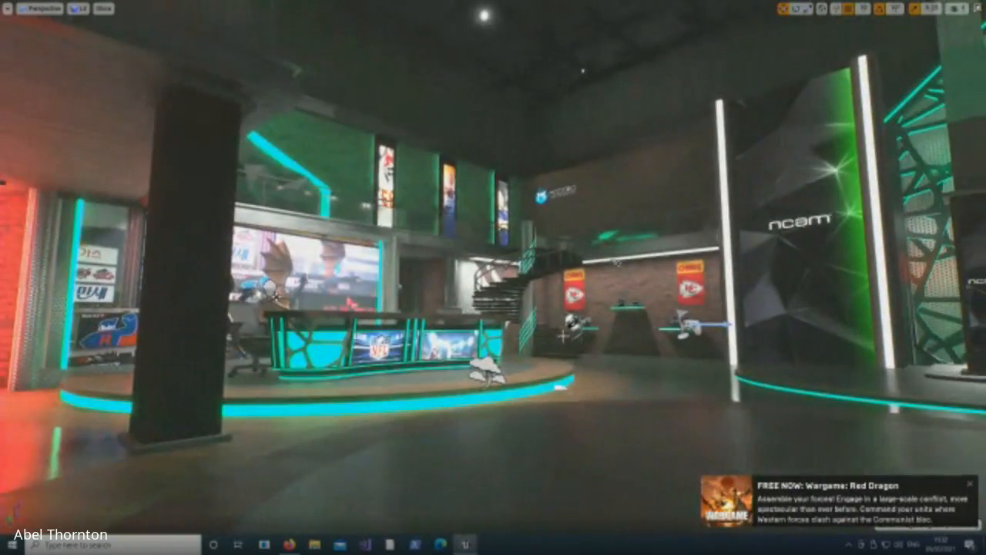
{"action": "right_click_drag", "start_coordinate": [379, 285], "coordinate": [100, 344]}
{"action": "right_click_drag", "start_coordinate": [577, 356], "coordinate": [238, 359]}
{"action": "key", "text": "w"}
{"action": "key", "text": "F11"}
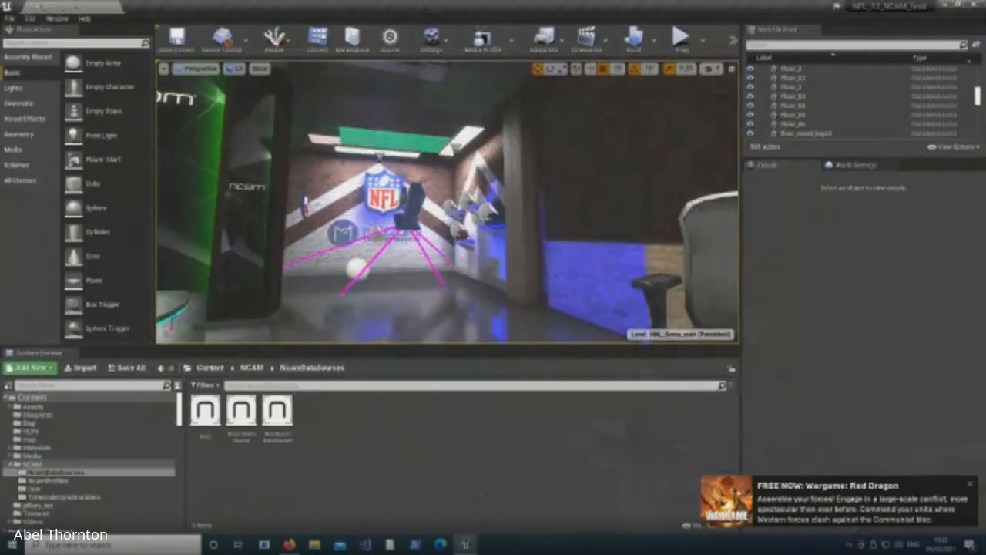
Select the virtual studio camera in front of the NFL logo wall and dismiss the desktop notification
{"action": "left_click_drag", "start_coordinate": [447, 202], "coordinate": [423, 167]}
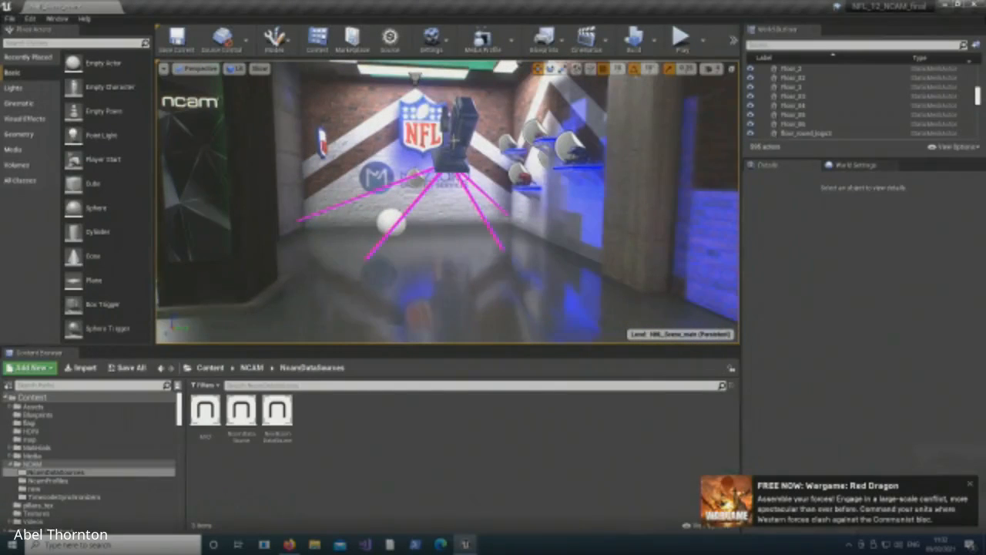
{"action": "left_click", "coordinate": [453, 143]}
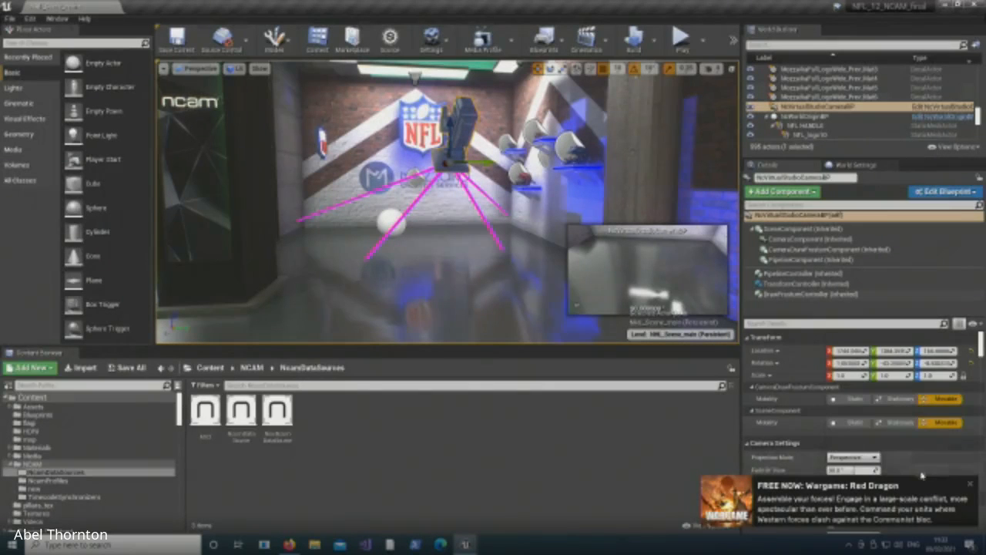
{"action": "left_click", "coordinate": [971, 485]}
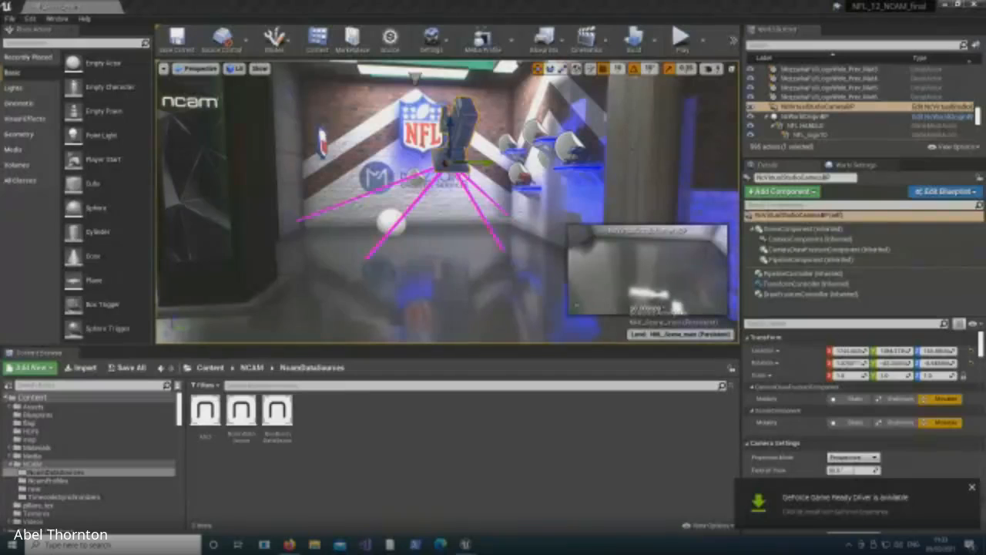
{"action": "left_click_drag", "start_coordinate": [554, 89], "coordinate": [539, 71]}
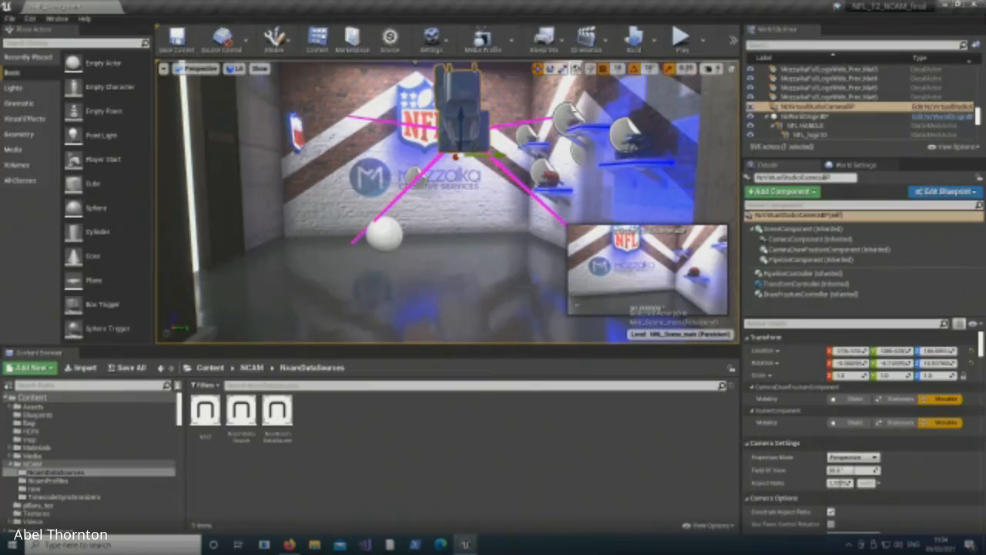
Open the timecode synchronizer from the active Ncam media profile, then stop and restart its synchronization
{"action": "left_click", "coordinate": [481, 38]}
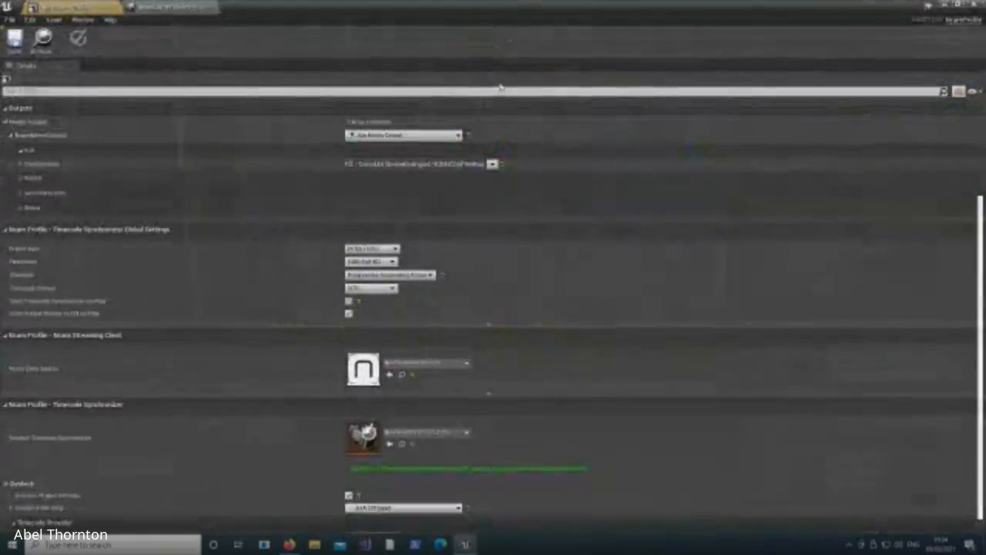
{"action": "scroll", "coordinate": [385, 385], "scroll_direction": "down", "scroll_amount": 2}
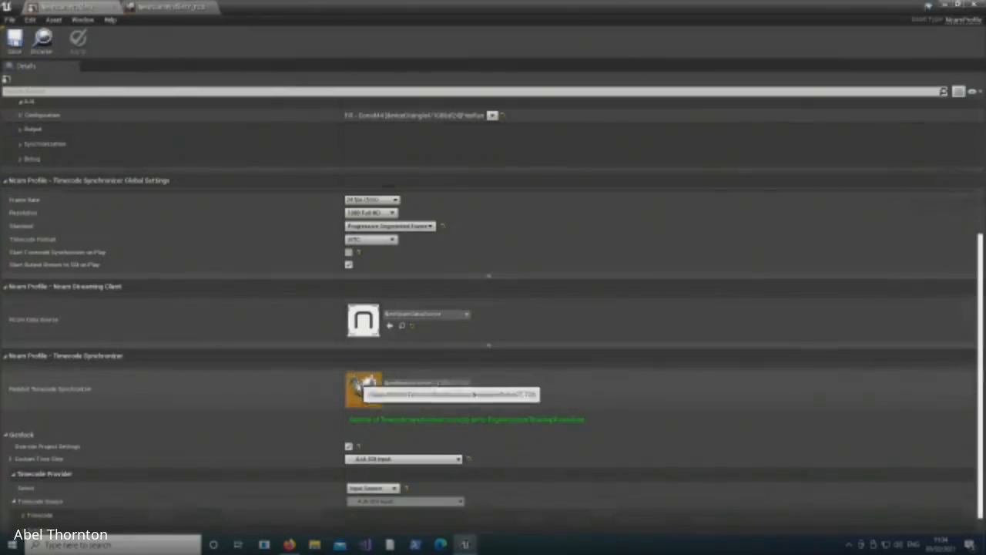
{"action": "double_click", "coordinate": [355, 385]}
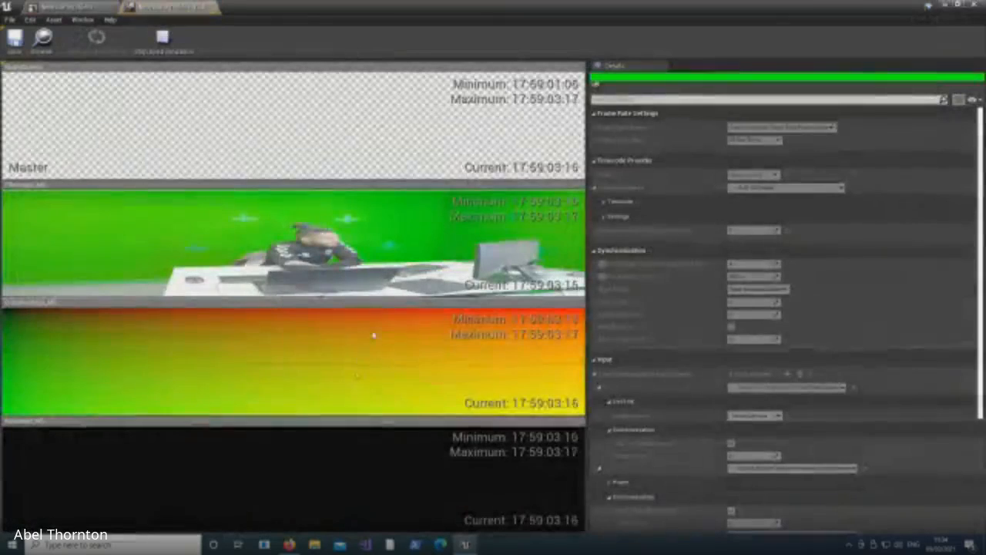
{"action": "left_click", "coordinate": [162, 38]}
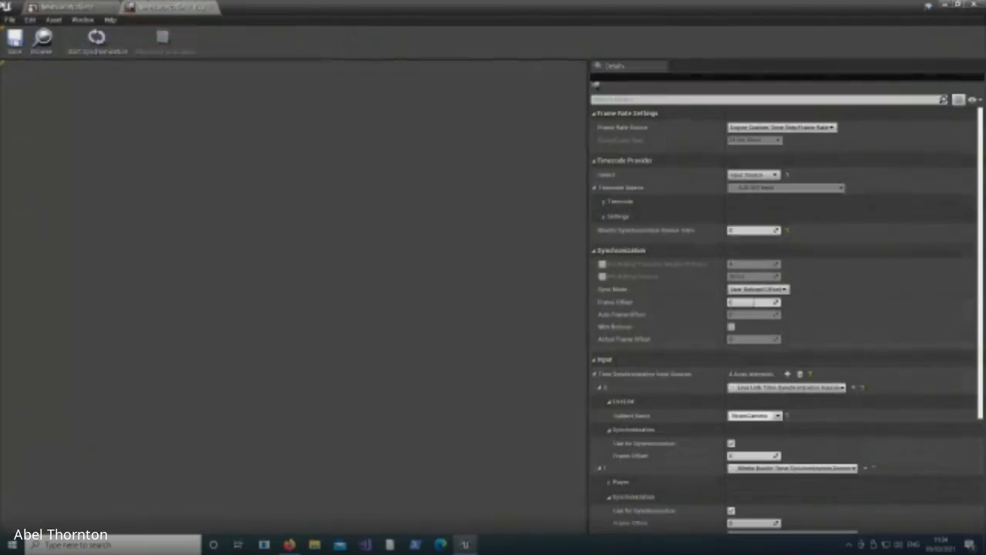
{"action": "left_click", "coordinate": [96, 38]}
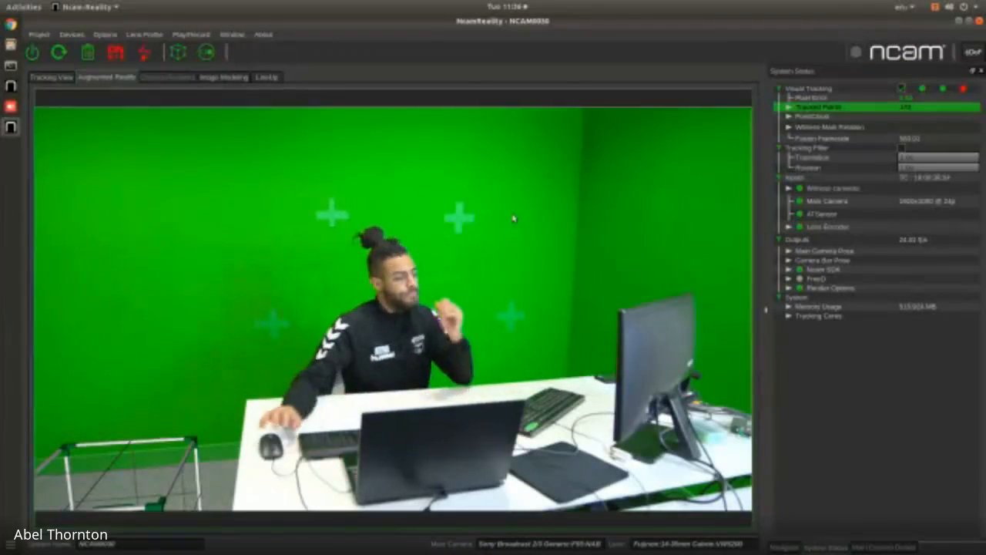
Switch to NcamReality and activate the color keyer for the augmented reality view
{"action": "left_click", "coordinate": [853, 202]}
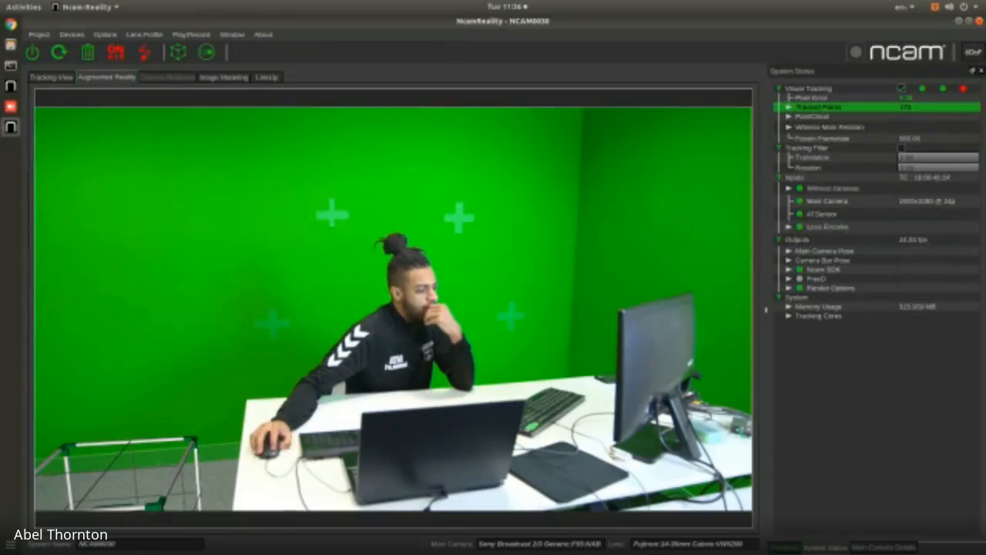
{"action": "left_click", "coordinate": [785, 547]}
{"action": "left_click", "coordinate": [870, 119]}
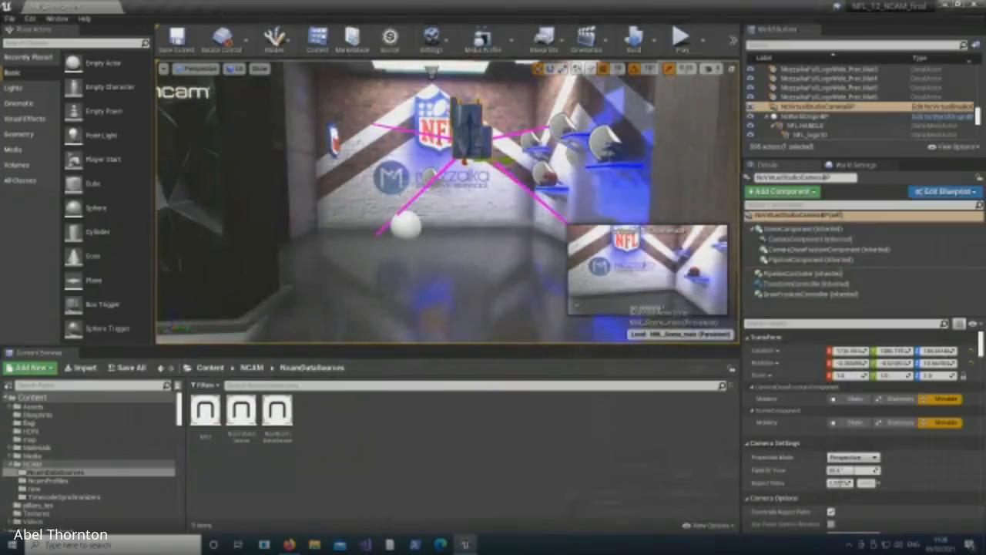
Switch to Unreal Editor, play the level to preview the composited camera output, and stop playback
{"action": "left_click", "coordinate": [453, 196]}
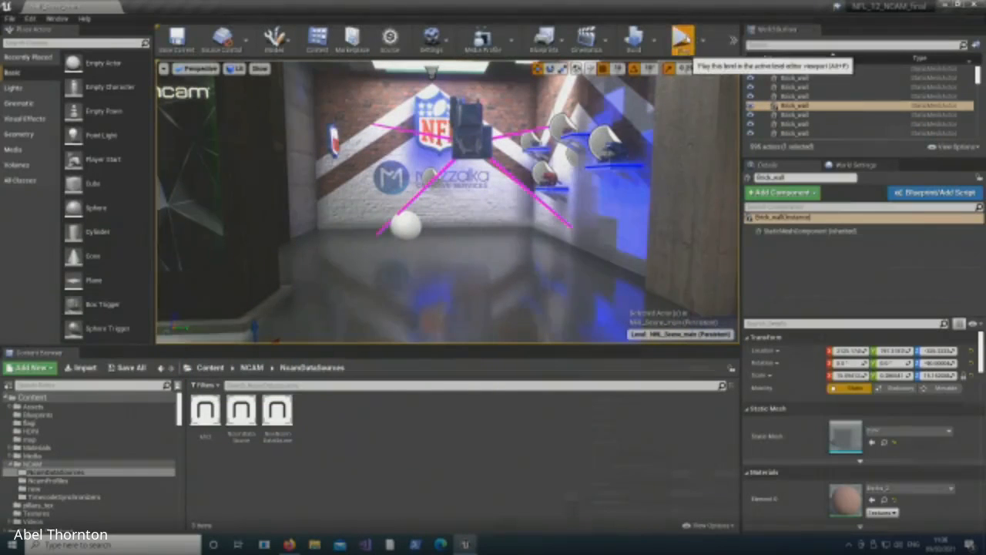
{"action": "left_click", "coordinate": [682, 40]}
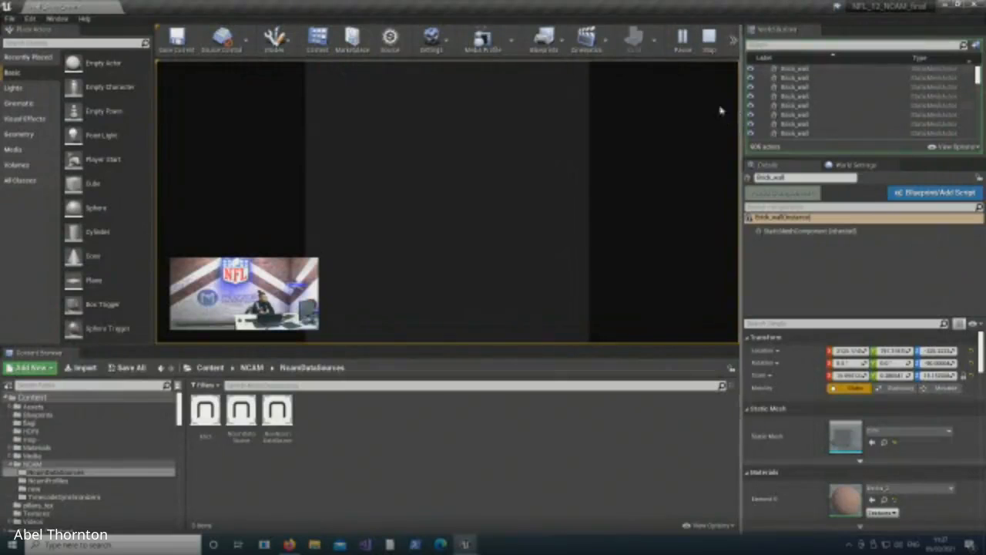
{"action": "left_click", "coordinate": [709, 40]}
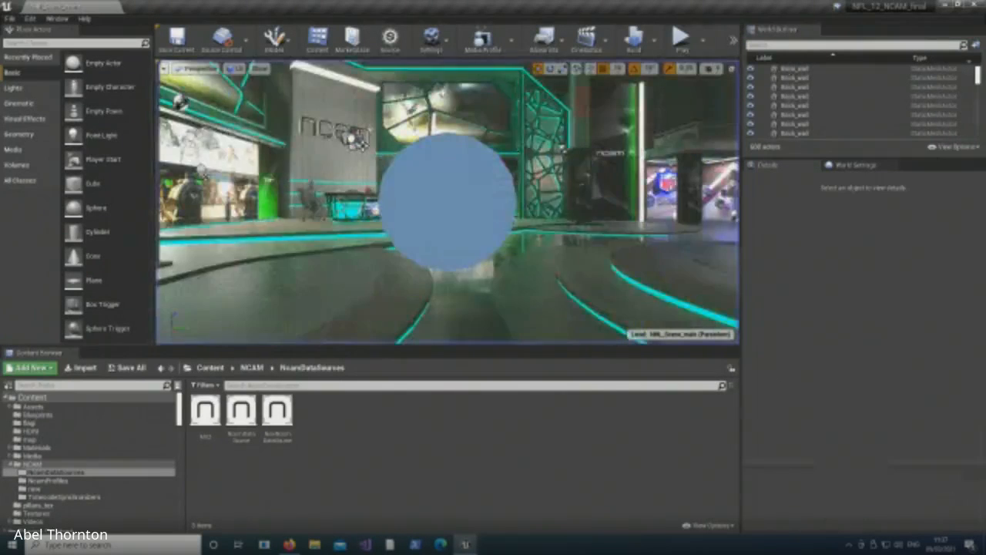
Select the virtual studio camera near the NFL logo area of the studio set
{"action": "left_click_drag", "start_coordinate": [397, 202], "coordinate": [593, 189]}
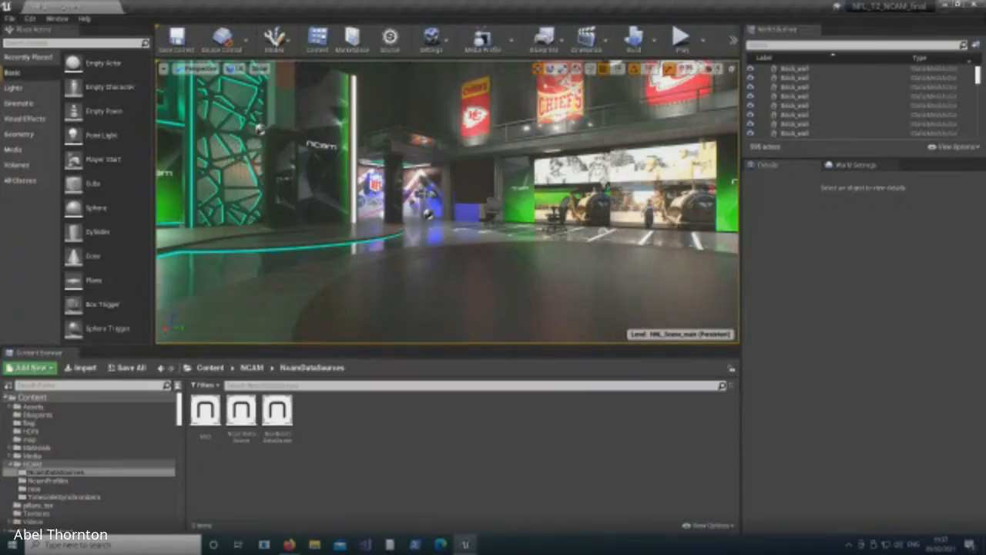
{"action": "left_click", "coordinate": [423, 195]}
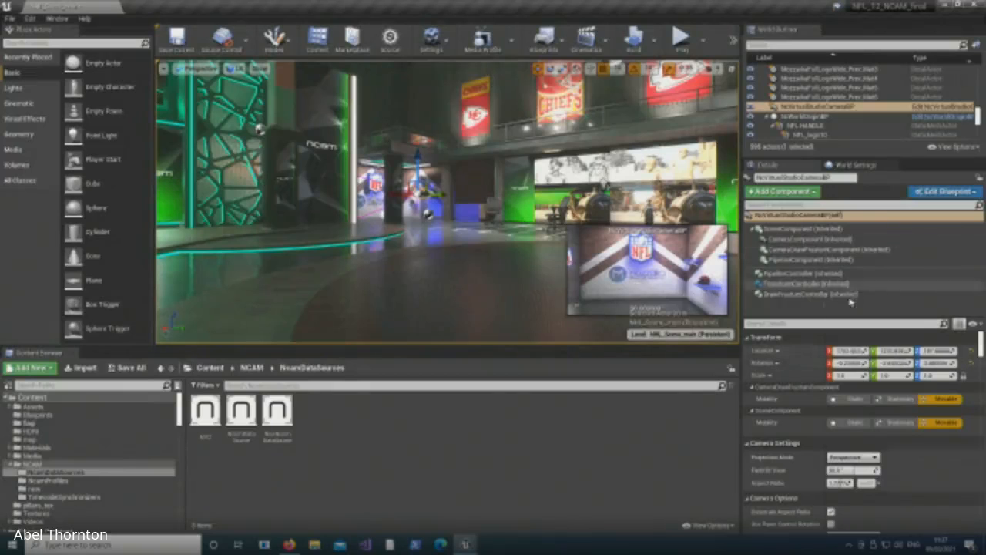
Select the virtual studio camera's PipelineComponent and filter its properties by "mas" to show the masking settings
{"action": "mouse_move", "coordinate": [981, 336]}
{"action": "left_mouse_down"}
{"action": "mouse_move", "coordinate": [981, 356]}
{"action": "mouse_move", "coordinate": [981, 338]}
{"action": "left_mouse_up"}
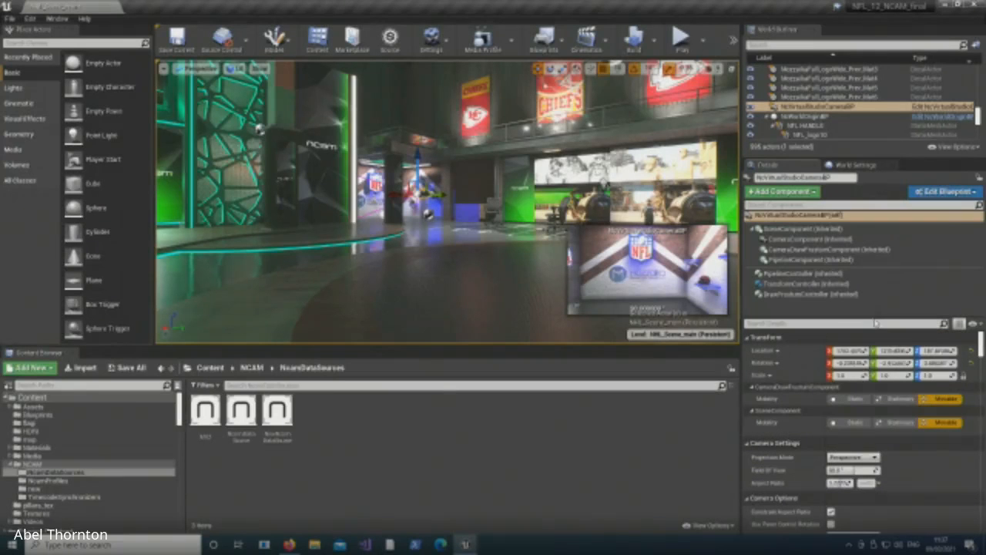
{"action": "left_click", "coordinate": [818, 274]}
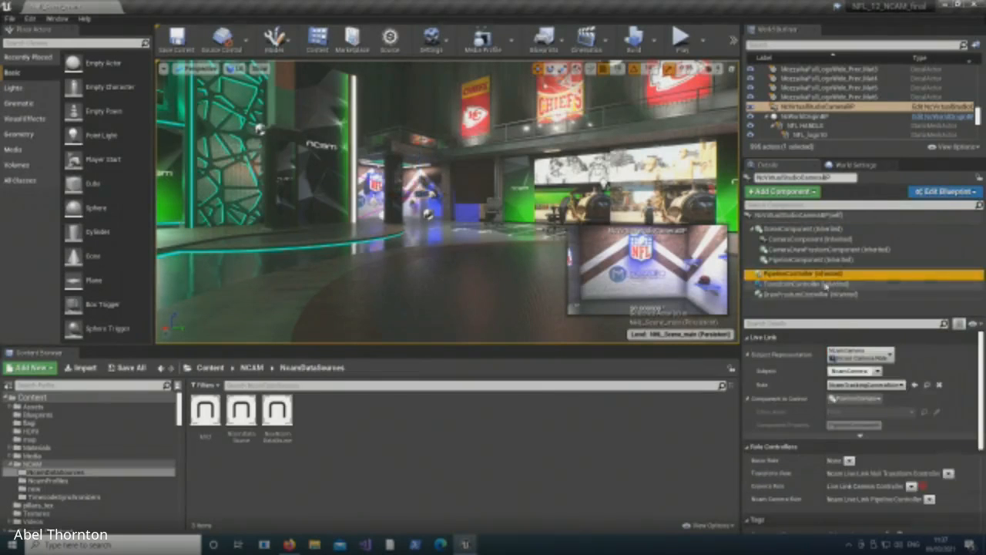
{"action": "left_click", "coordinate": [821, 260]}
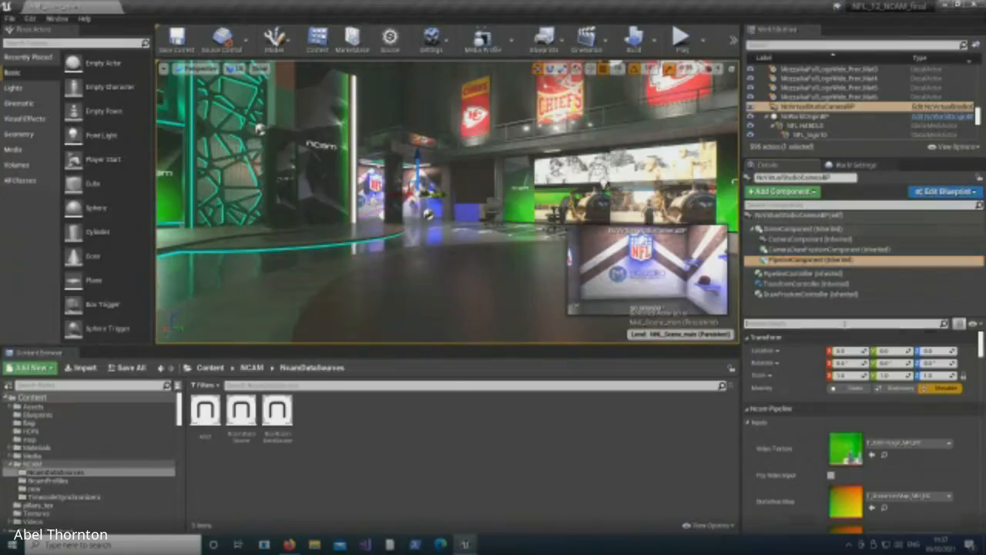
{"action": "type", "text": "en"}
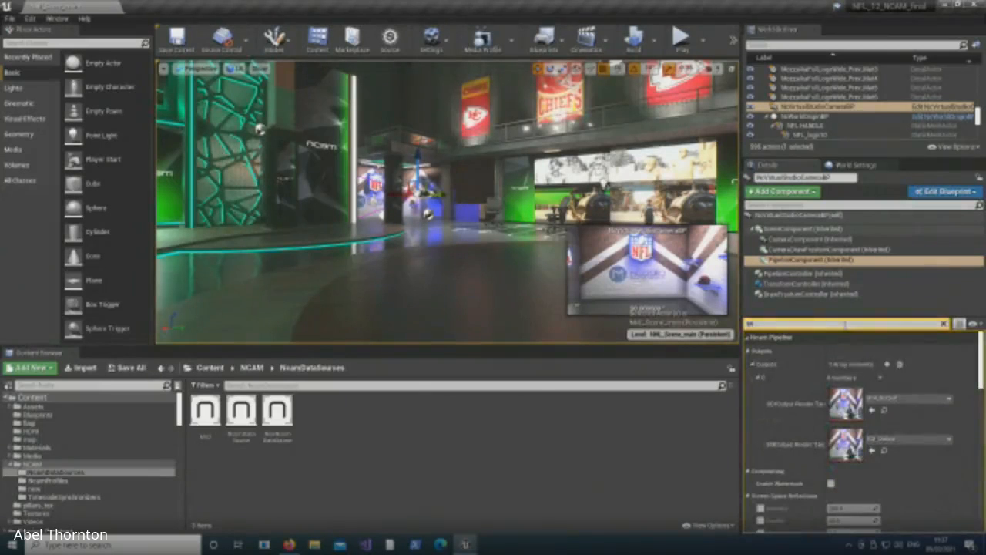
{"action": "key", "text": "BackSpace"}
{"action": "key", "text": "BackSpace"}
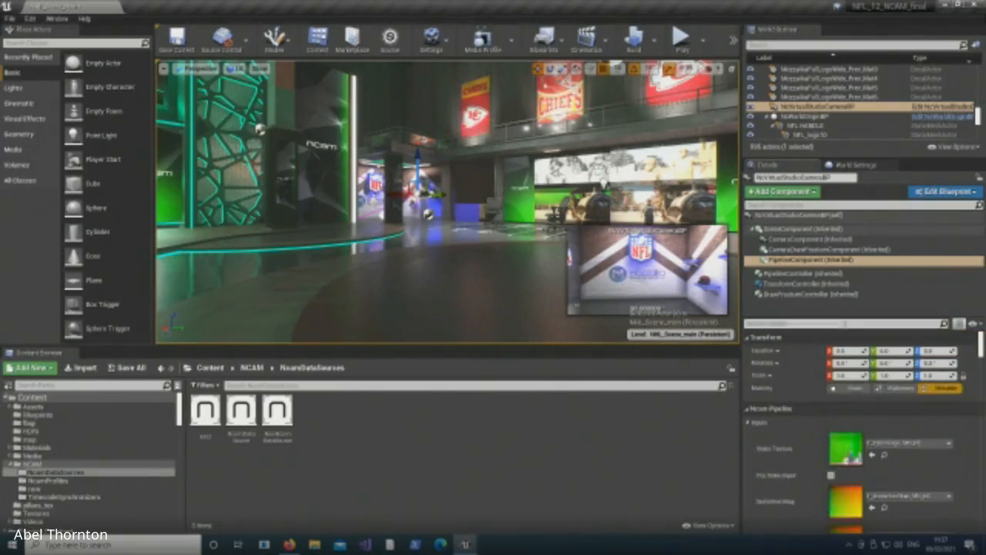
{"action": "left_click", "coordinate": [845, 324]}
{"action": "type", "text": "mas"}
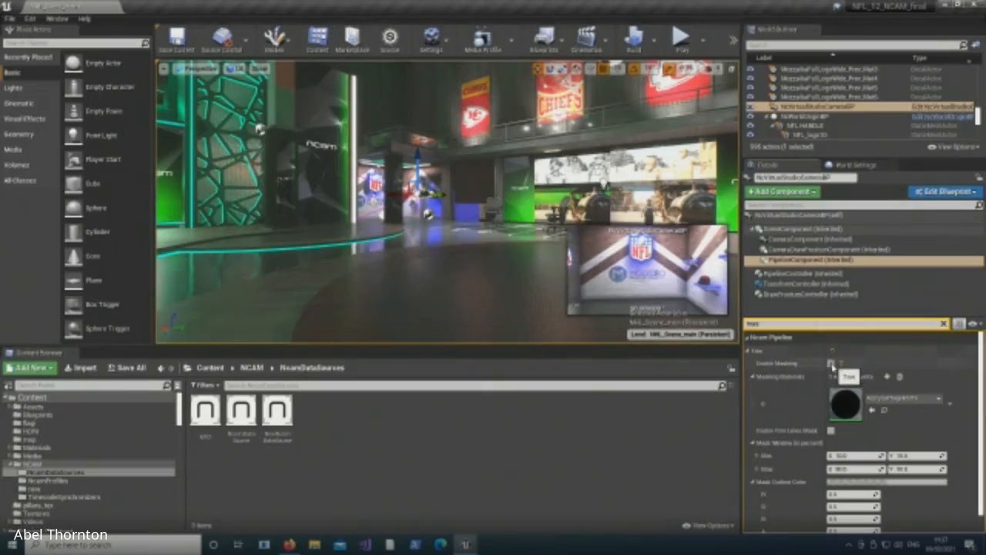
Look over the virtual set around the camera, play the level to preview the composite, and stop playback
{"action": "left_click_drag", "start_coordinate": [479, 247], "coordinate": [484, 223]}
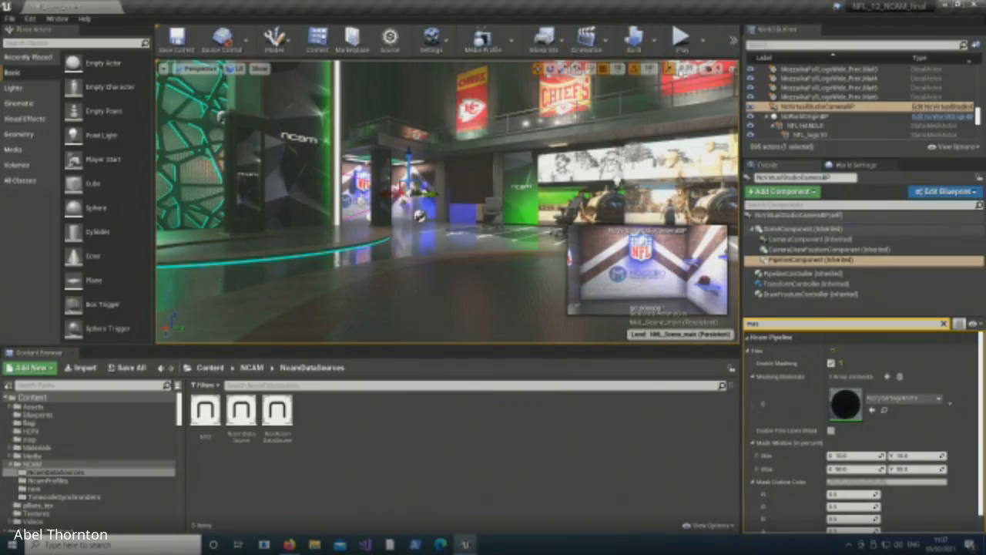
{"action": "left_click_drag", "start_coordinate": [521, 164], "coordinate": [559, 123]}
{"action": "left_click", "coordinate": [681, 40]}
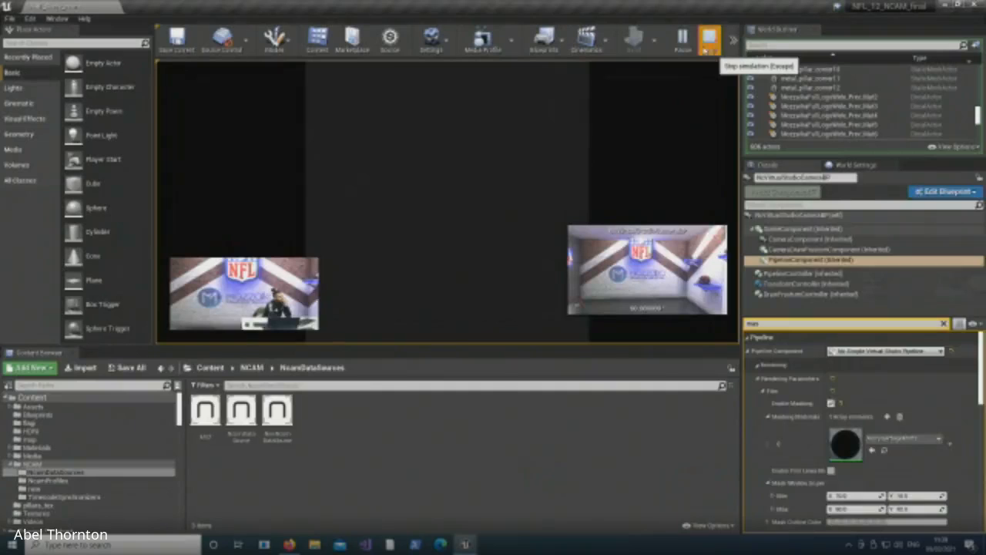
{"action": "left_click", "coordinate": [708, 40]}
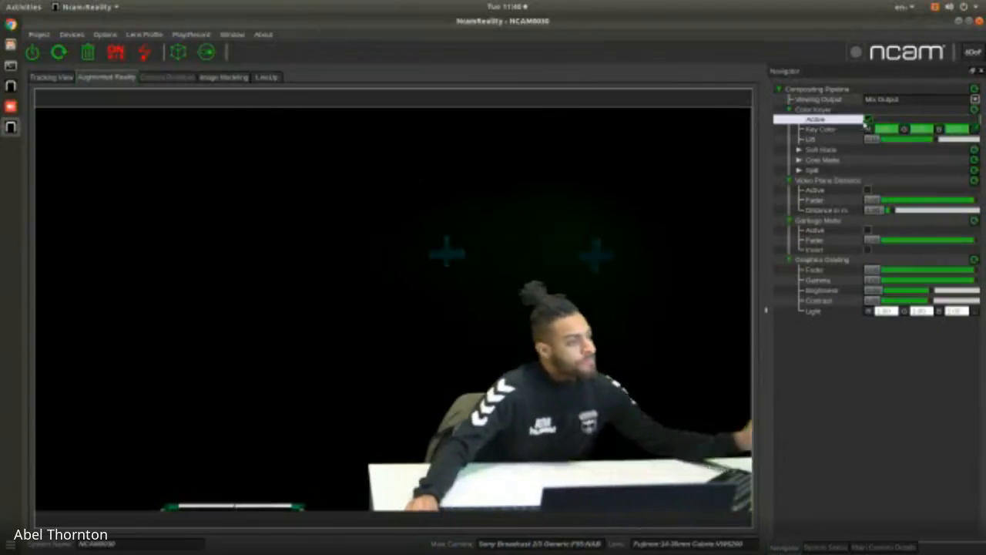
Switch to NcamReality, deactivate the color keyer, and view the Camera Bar device options
{"action": "left_click", "coordinate": [868, 120]}
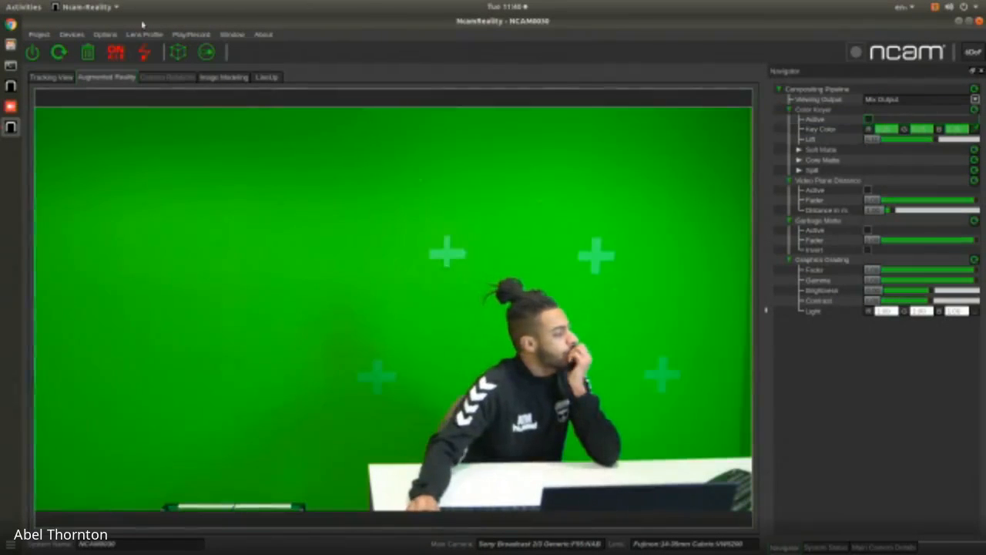
{"action": "left_click", "coordinate": [71, 34]}
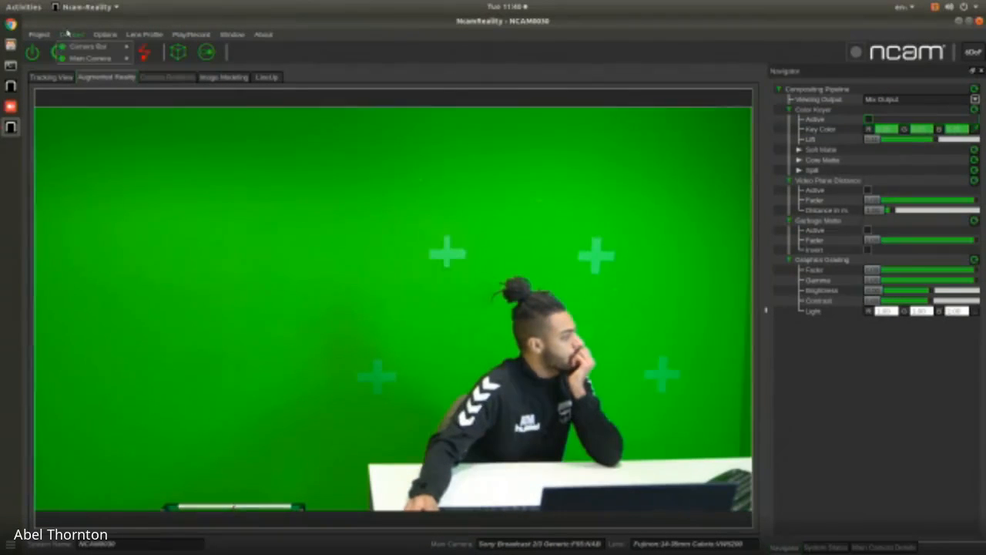
{"action": "mouse_move", "coordinate": [90, 48]}
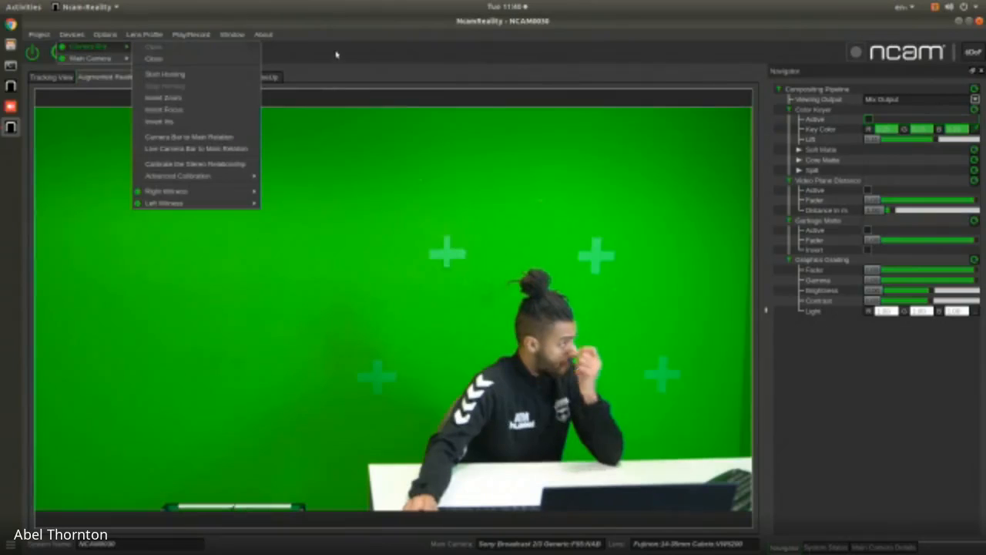
{"action": "left_click", "coordinate": [154, 47]}
Examine the tracked points, camera rays and camera trajectory in the 3D tracking view from several angles
{"action": "left_click", "coordinate": [58, 77]}
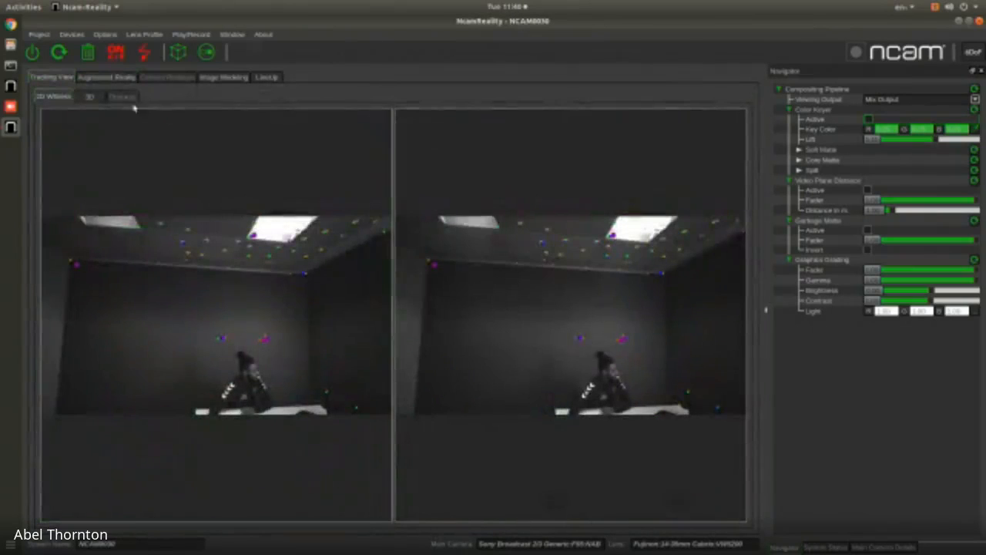
{"action": "left_click", "coordinate": [90, 97]}
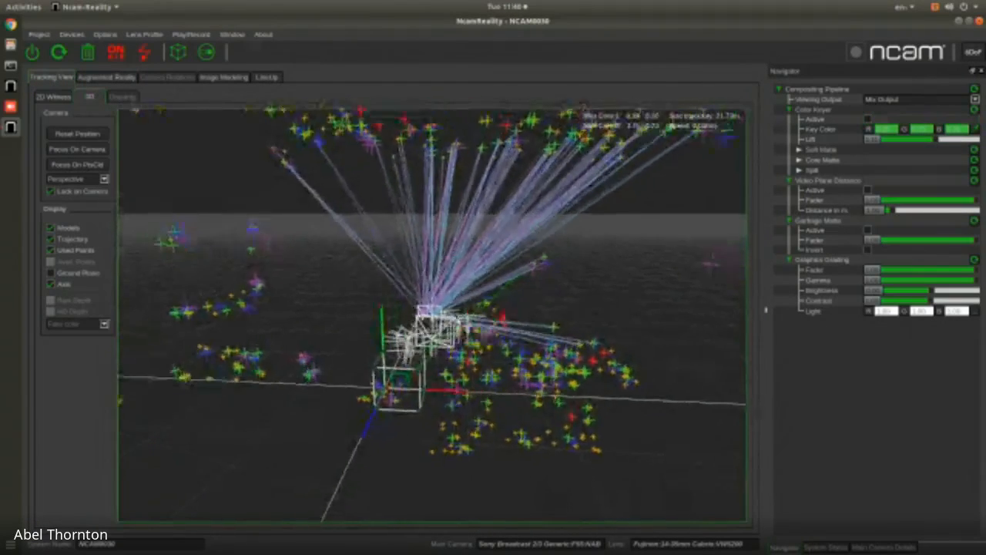
{"action": "left_click_drag", "start_coordinate": [482, 326], "coordinate": [531, 289]}
{"action": "left_click_drag", "start_coordinate": [420, 344], "coordinate": [470, 370]}
{"action": "right_click_drag", "start_coordinate": [471, 370], "coordinate": [466, 288]}
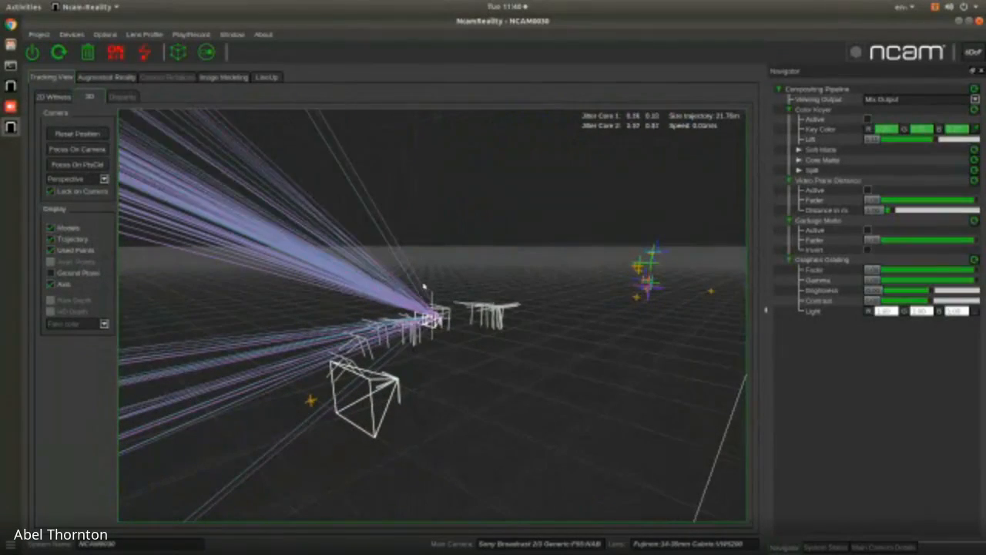
{"action": "left_click_drag", "start_coordinate": [438, 300], "coordinate": [409, 303]}
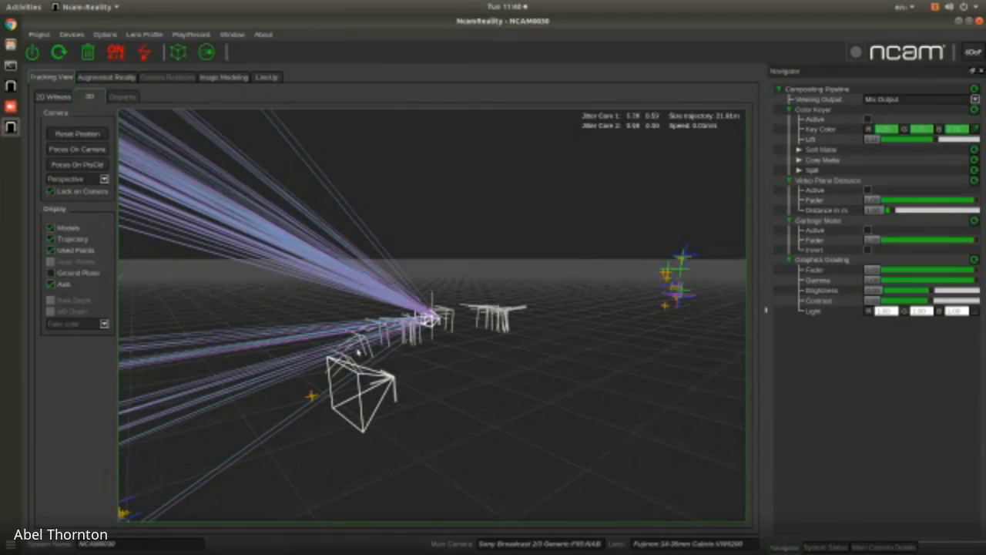
{"action": "left_click_drag", "start_coordinate": [360, 356], "coordinate": [385, 385]}
{"action": "left_click_drag", "start_coordinate": [445, 383], "coordinate": [434, 364]}
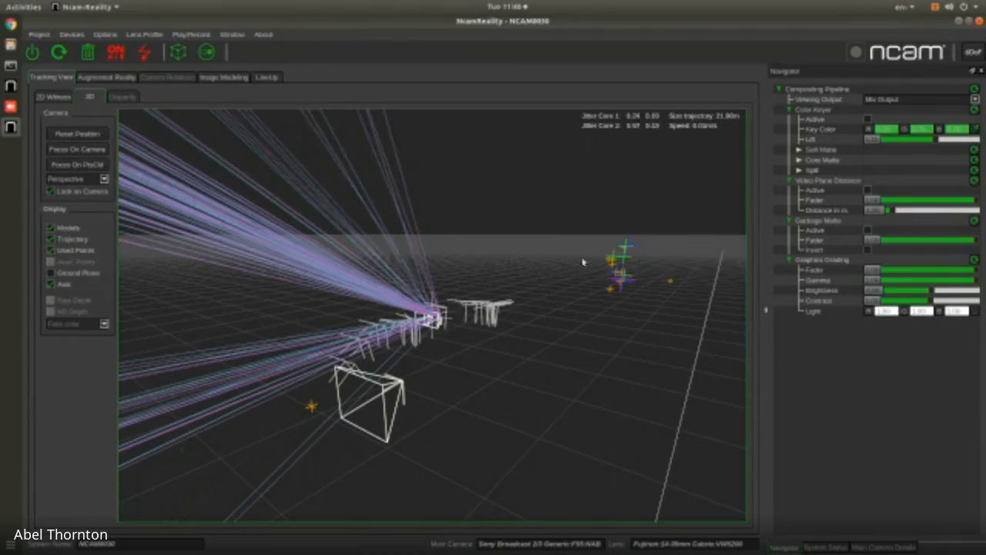
Open the Camera Bar to Main Relation calibration and start capturing the calibration chart
{"action": "left_click", "coordinate": [74, 36]}
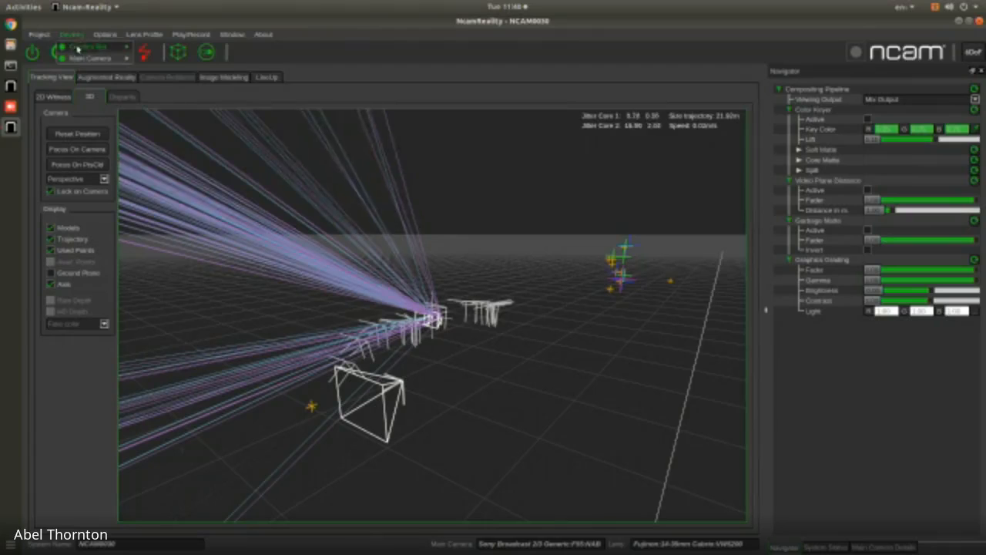
{"action": "mouse_move", "coordinate": [96, 47]}
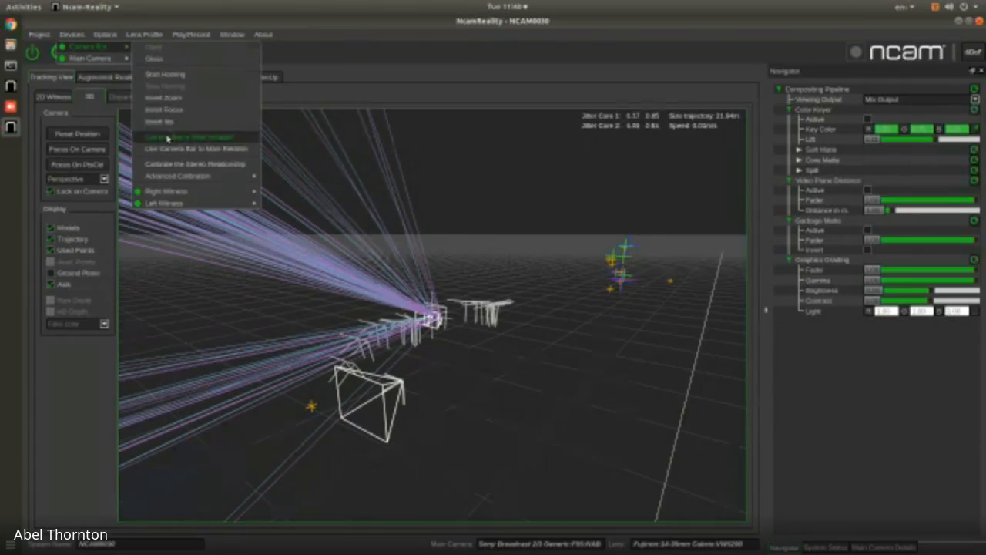
{"action": "left_click", "coordinate": [181, 137]}
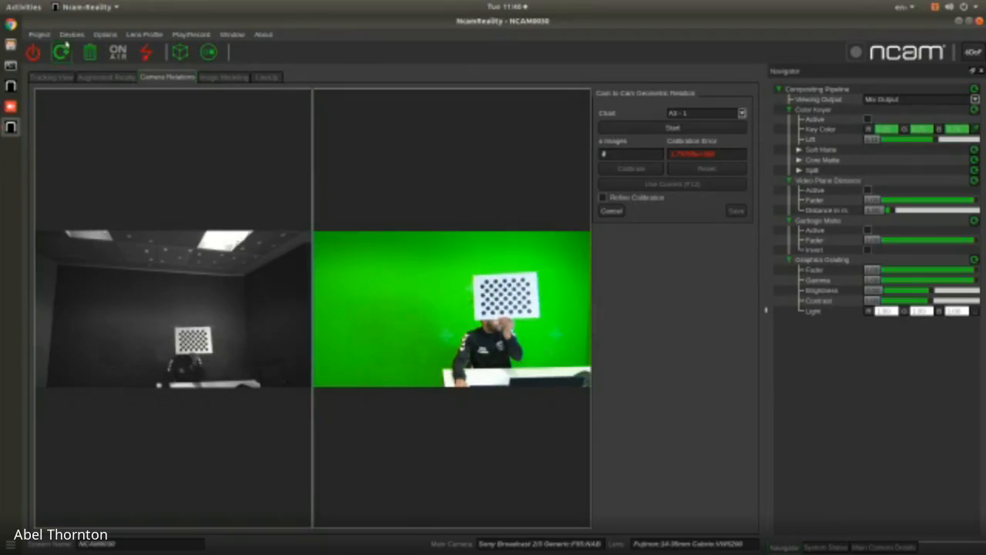
{"action": "left_click", "coordinate": [628, 128]}
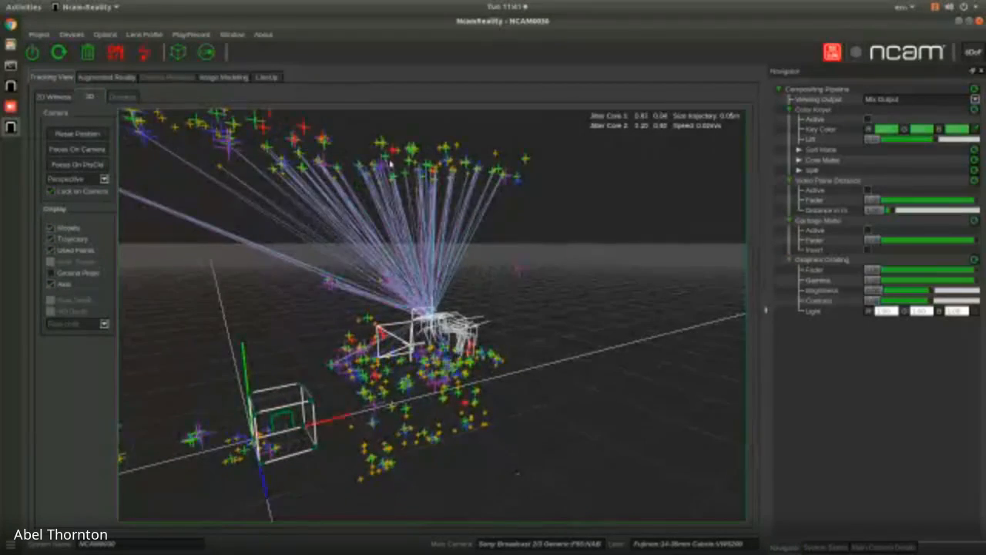
Hide the used points in the 3D tracking view, check the 2D witness views, and return to 3D
{"action": "left_click", "coordinate": [50, 250]}
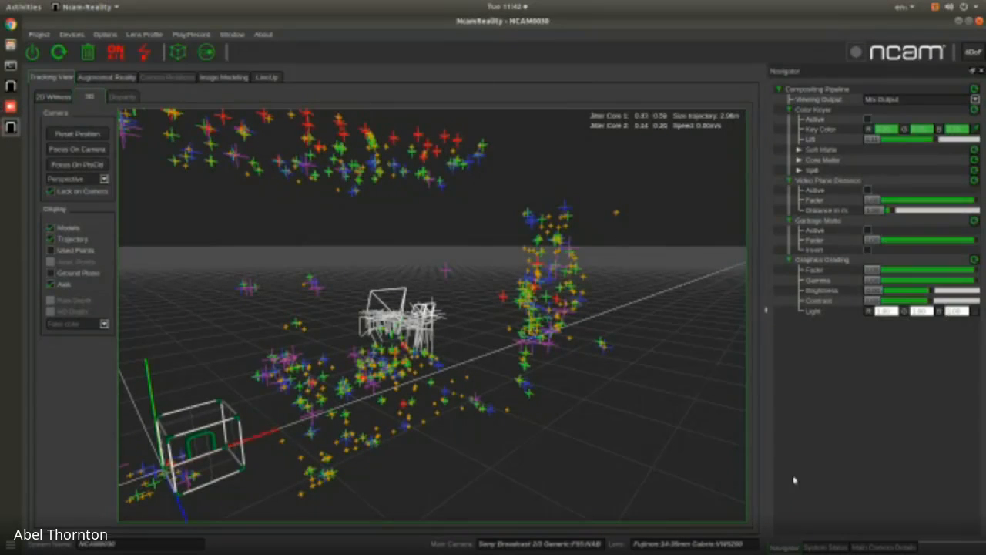
{"action": "left_click", "coordinate": [51, 95]}
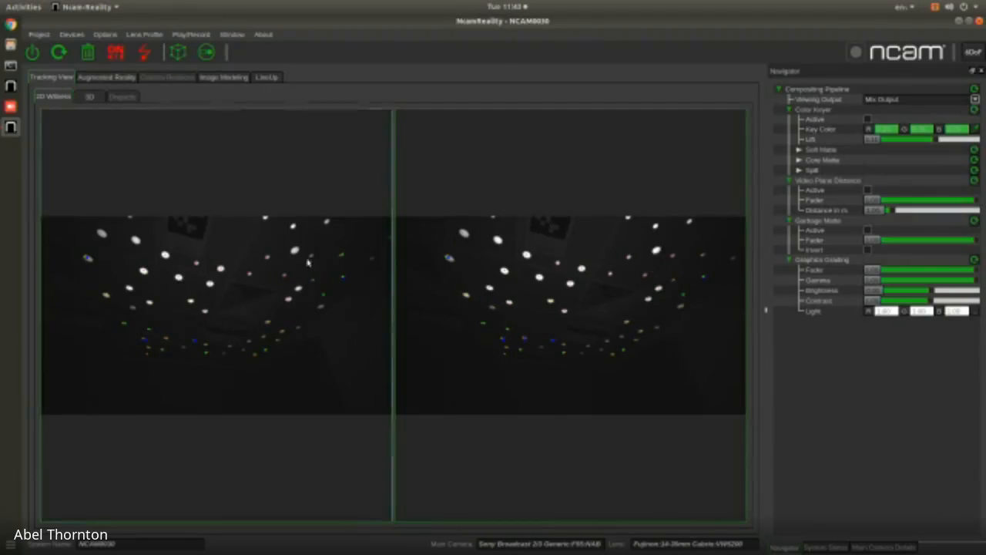
{"action": "left_click", "coordinate": [89, 97]}
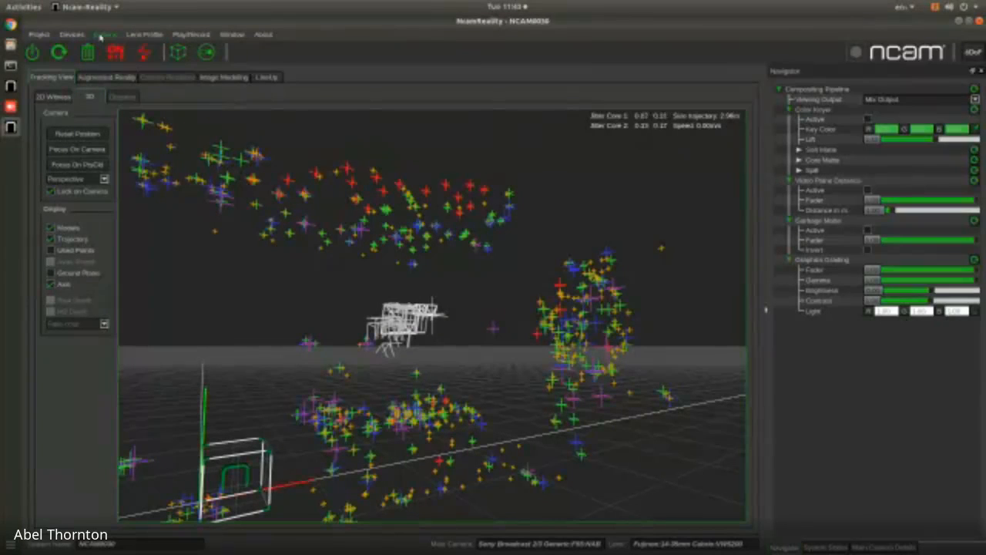
Review the Camera Tracking settings in the preferences and close the dialog without saving
{"action": "left_click", "coordinate": [104, 34]}
{"action": "left_click", "coordinate": [115, 48]}
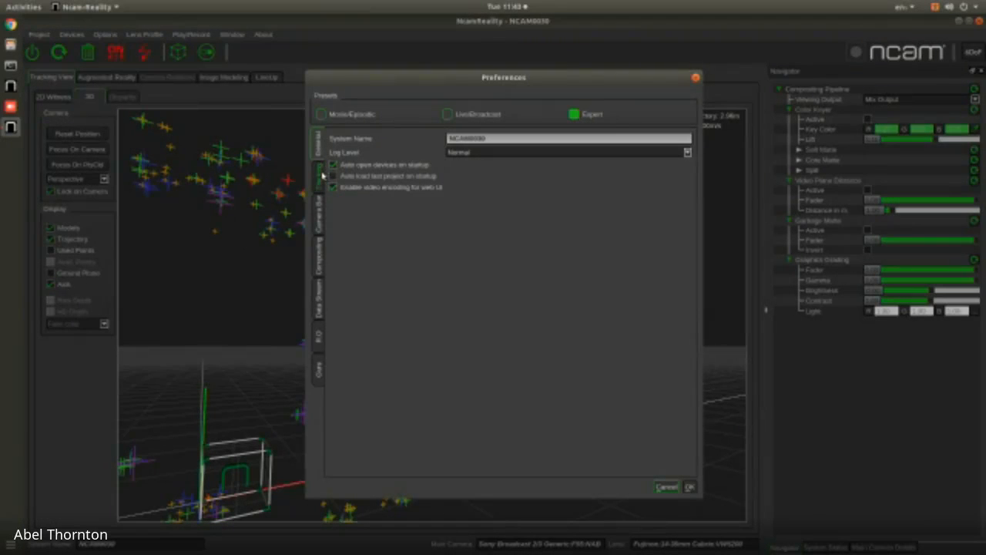
{"action": "left_click", "coordinate": [319, 173]}
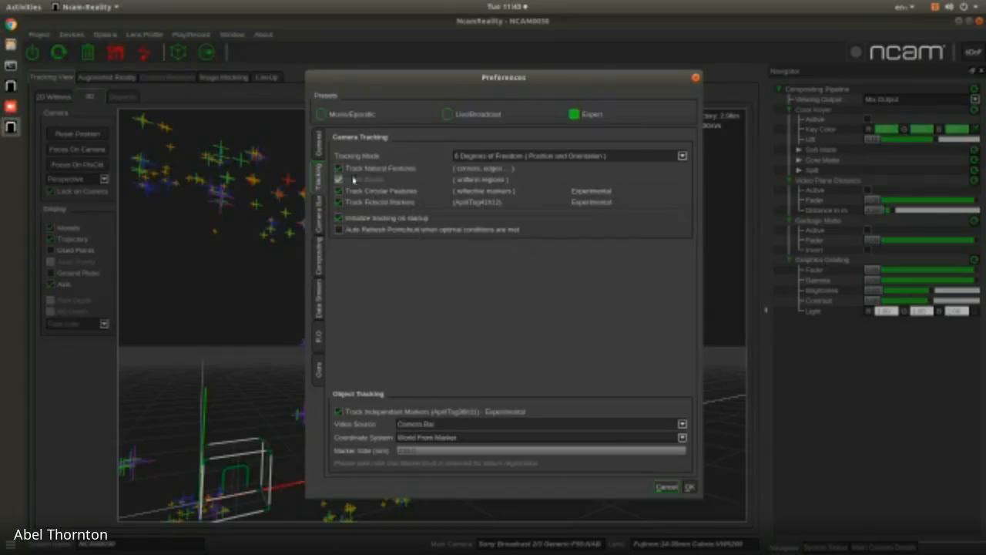
{"action": "left_click", "coordinate": [667, 486]}
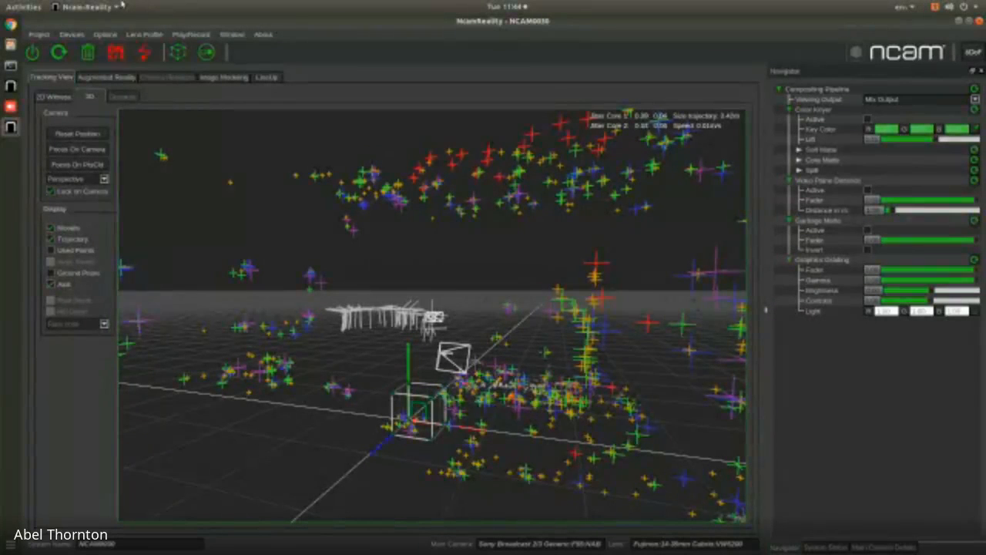
Show the 2D witness camera images to inspect the features tracked around the desk
{"action": "left_click", "coordinate": [54, 95]}
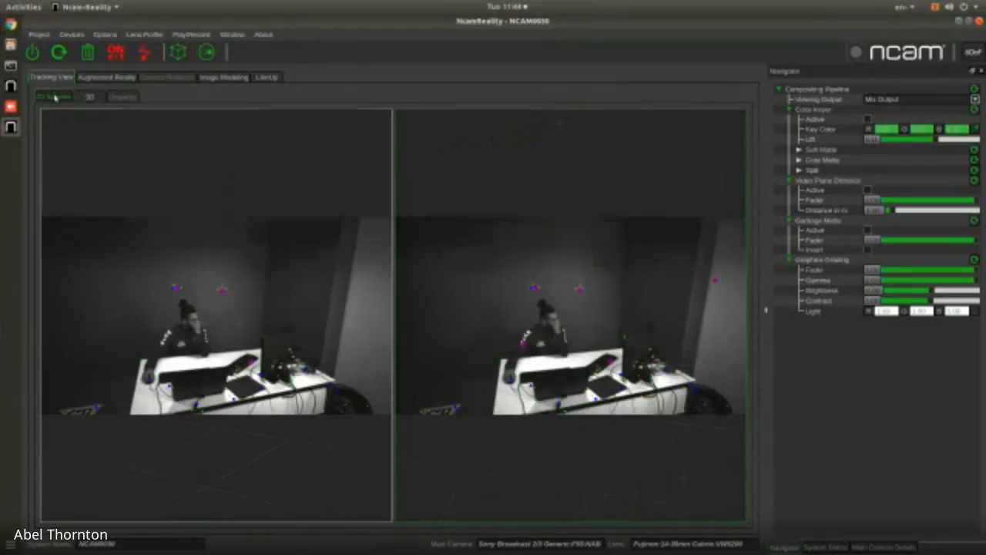